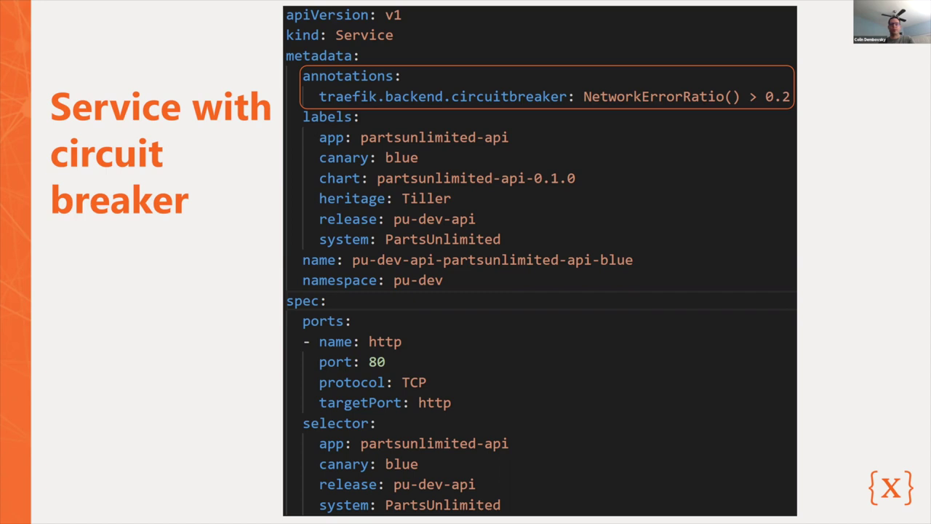
Advance to the closing slide, end the slide show, and switch to Chrome with the Azure DevOps releases page
key("Right")
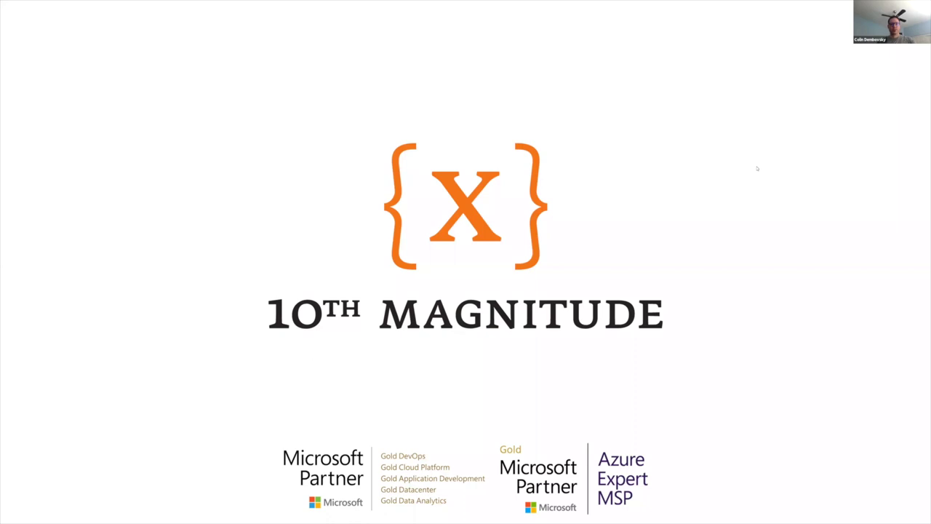
key("Escape")
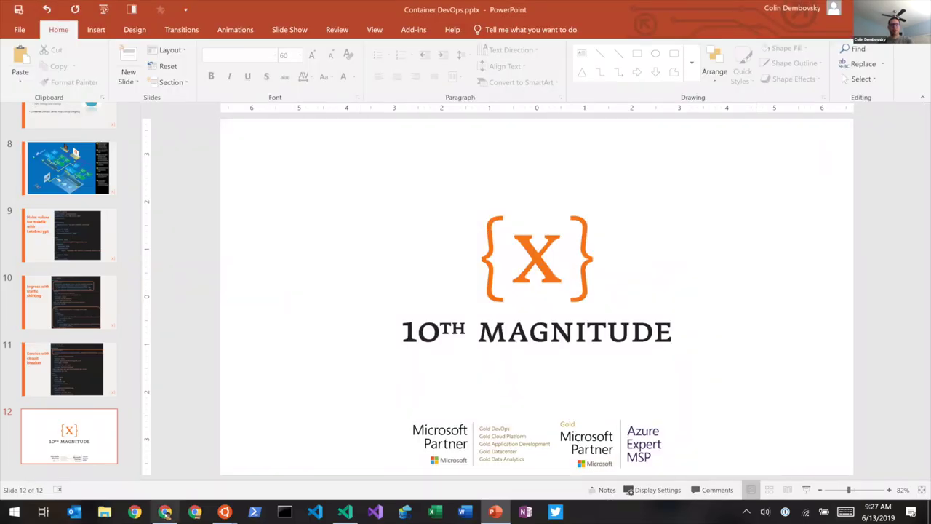
key("alt+Tab")
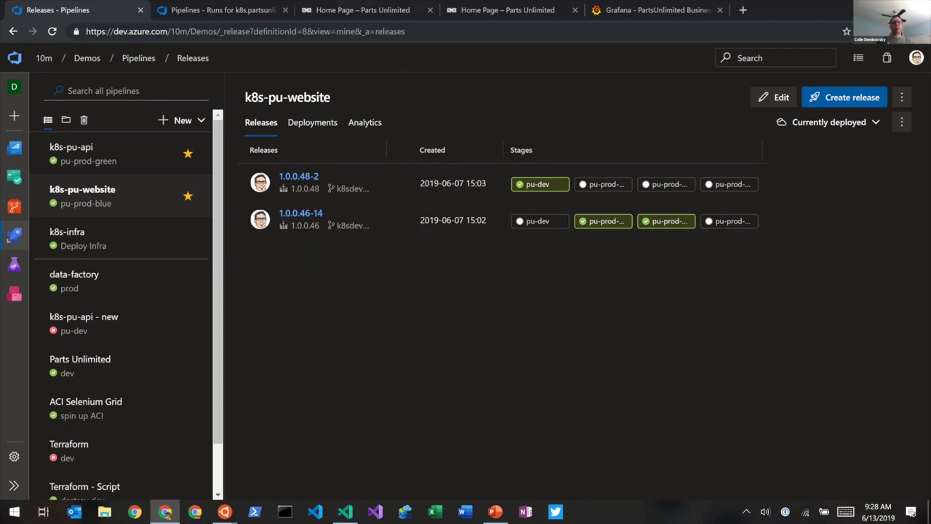
Open the Parts Unlimited dev site and examine the environment part of its web address
left_click(342, 11)
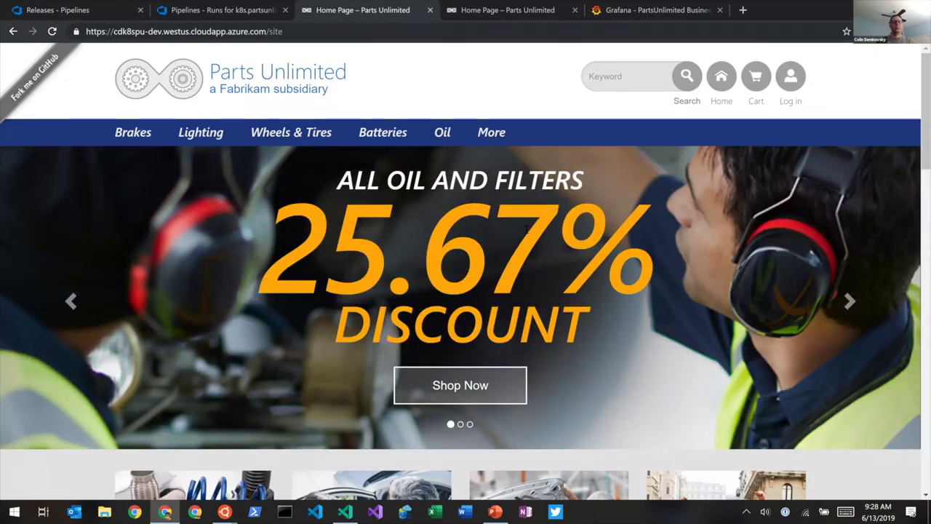
left_click(291, 32)
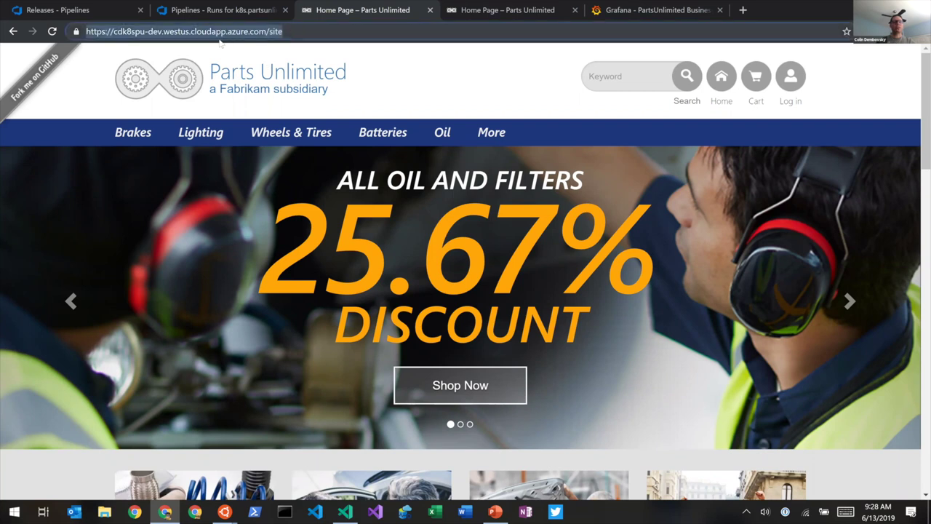
left_click(137, 32)
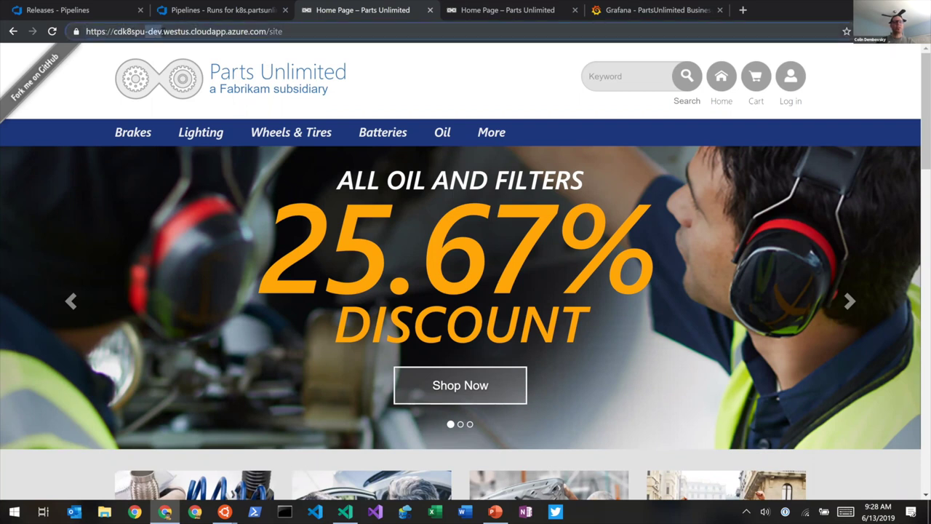
key("ctrl+a")
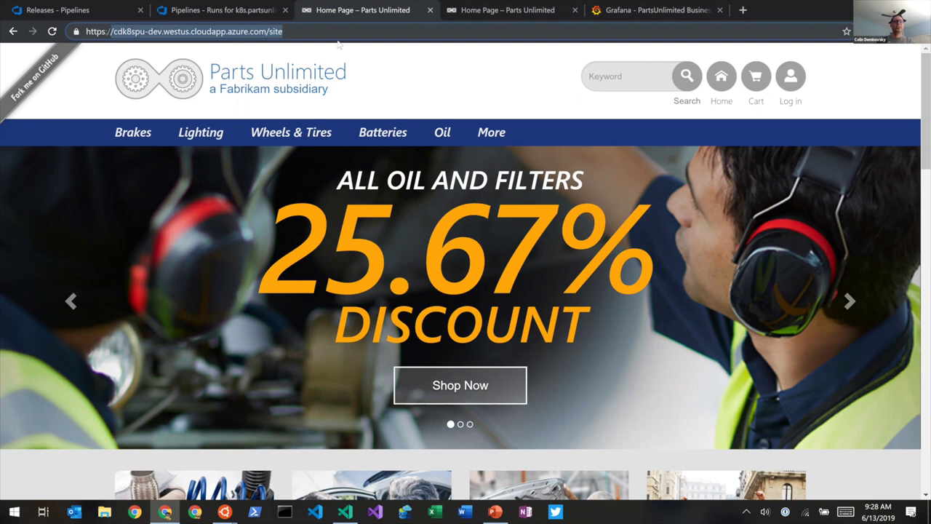
left_click(342, 31)
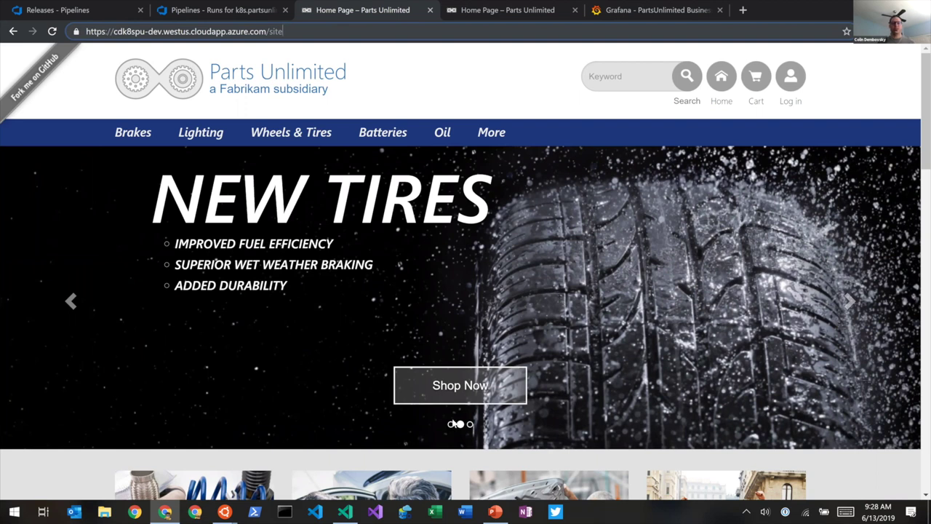
Examine the dev home page, returning to the All Oil and Filters banner and highlighting its discount value
left_click(451, 425)
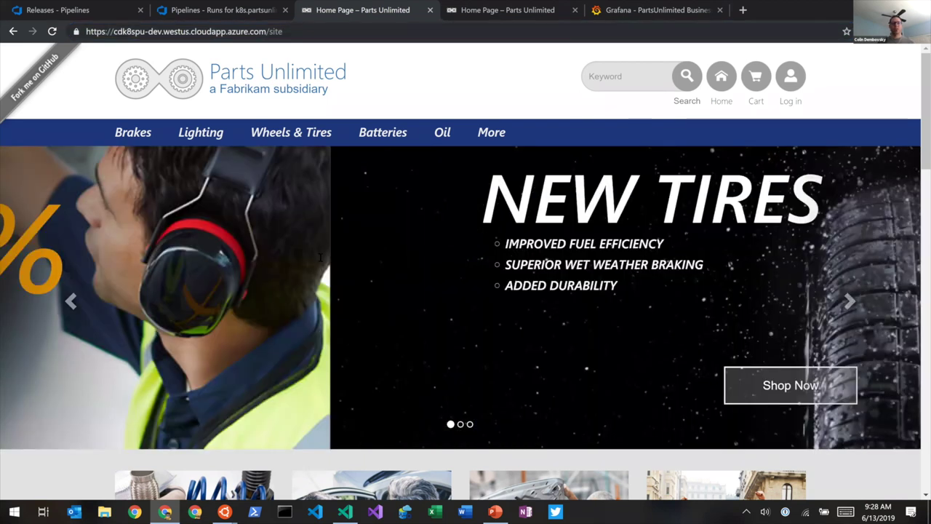
left_click_drag(326, 240, 647, 231)
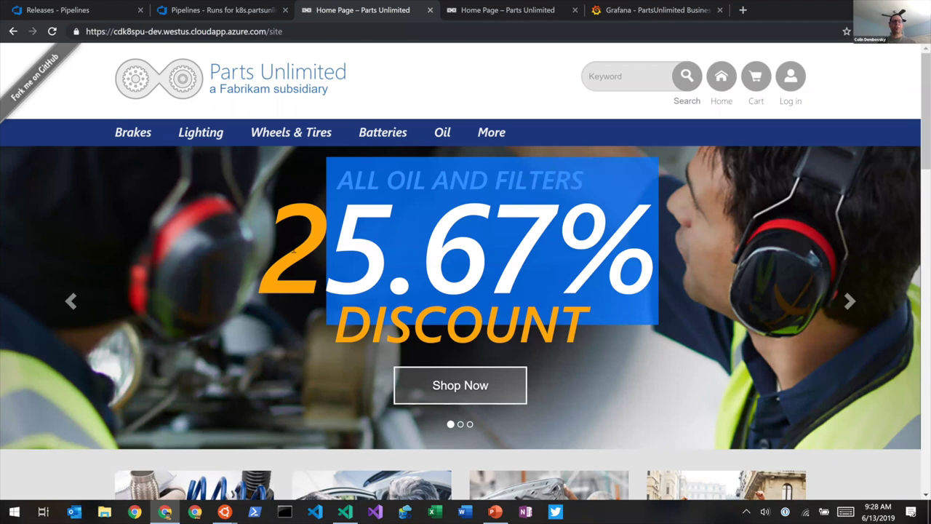
triple_click(647, 231)
left_click(647, 231)
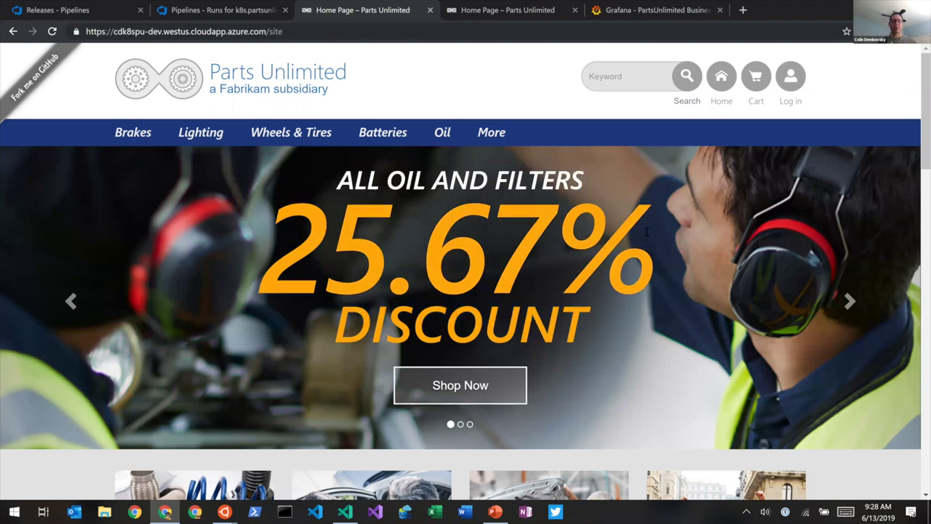
scroll(647, 232, "down", 7)
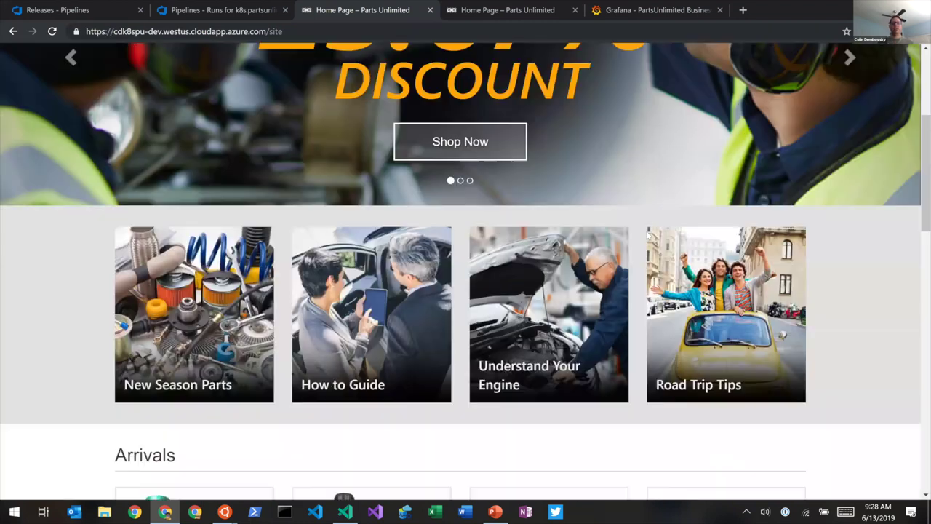
scroll(647, 235, "down", 7)
scroll(647, 232, "up", 13)
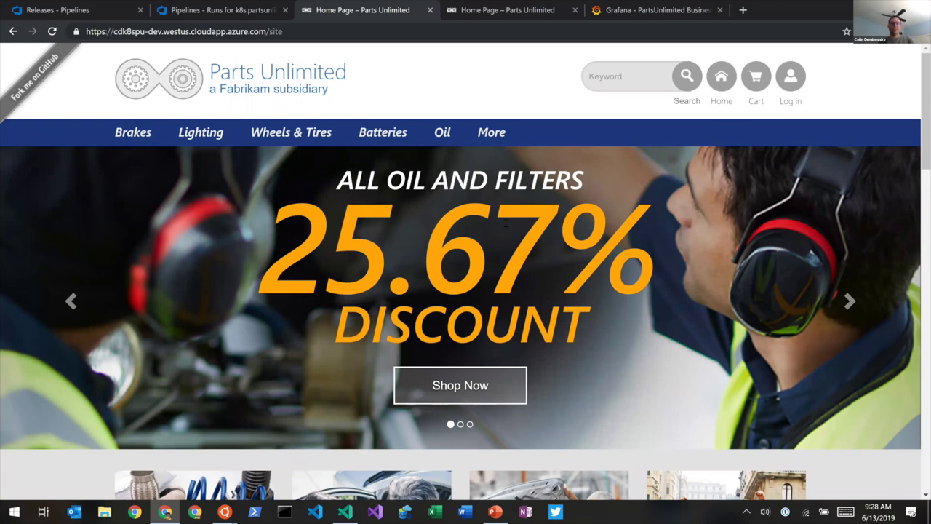
left_click_drag(261, 235, 592, 217)
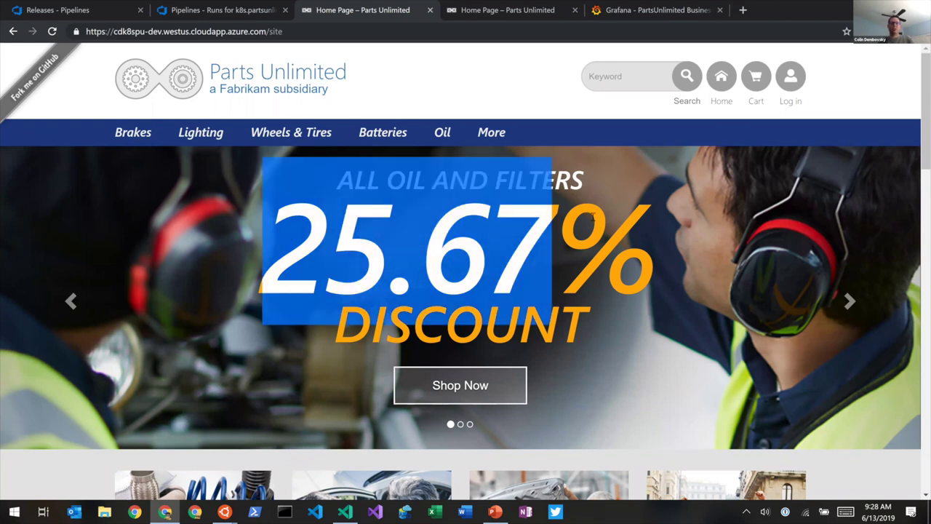
left_click(544, 248)
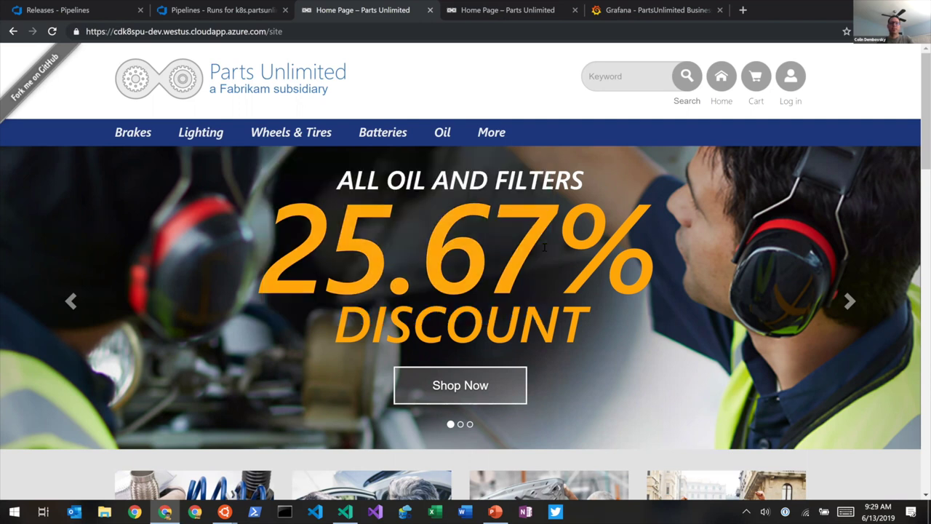
Compare the All Oil and Filters discount on the production site with the one on the dev site
left_click(501, 16)
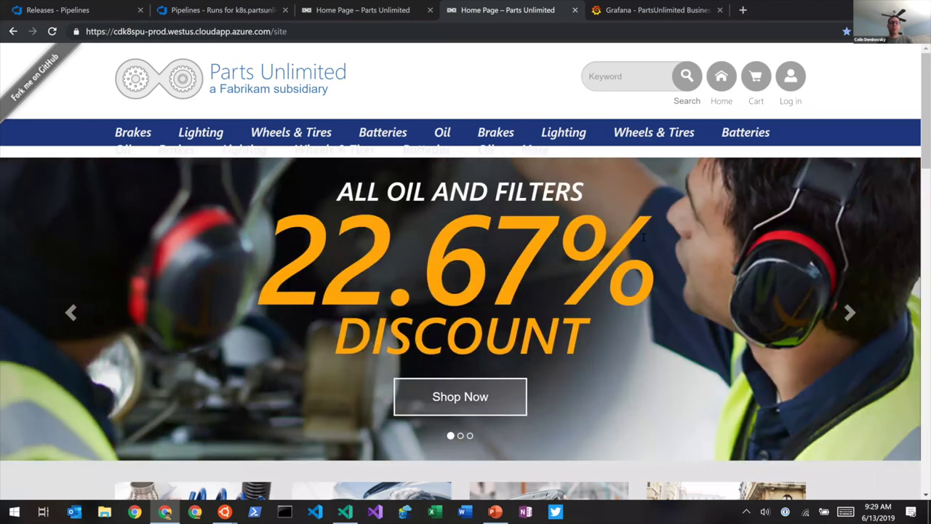
triple_click(643, 236)
left_click(643, 237)
left_click(347, 10)
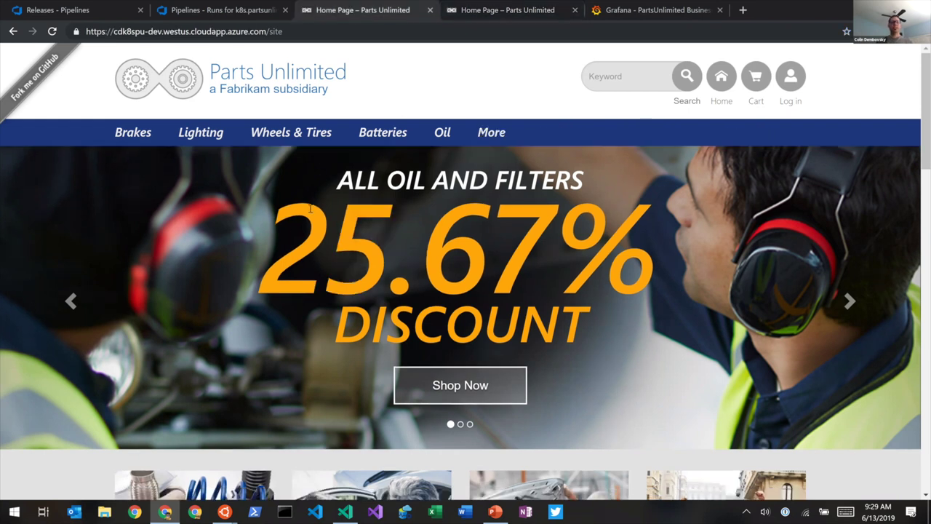
left_click_drag(331, 237, 615, 232)
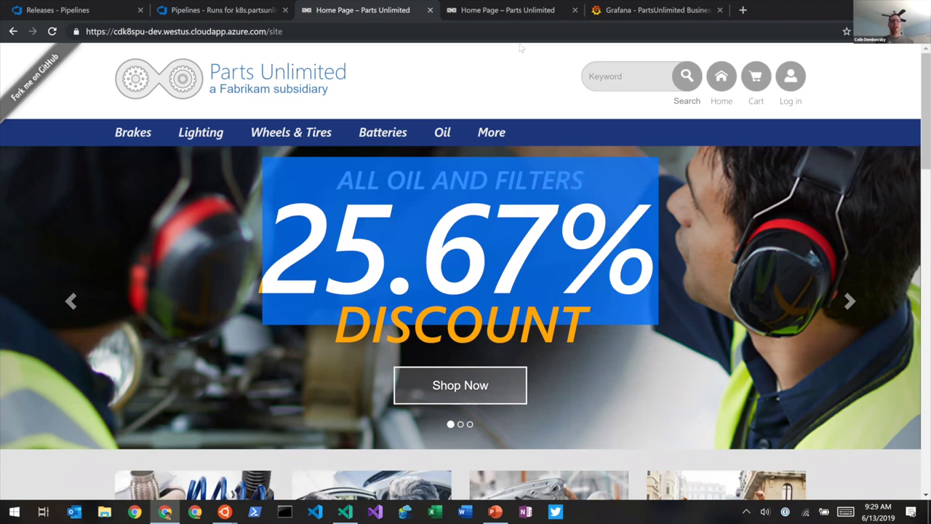
left_click(509, 10)
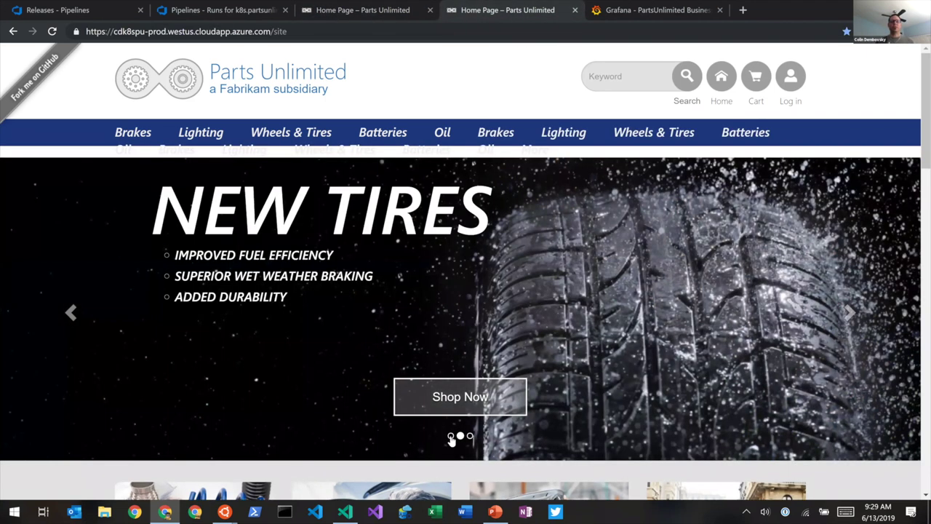
left_click(450, 435)
left_click_drag(545, 243, 327, 244)
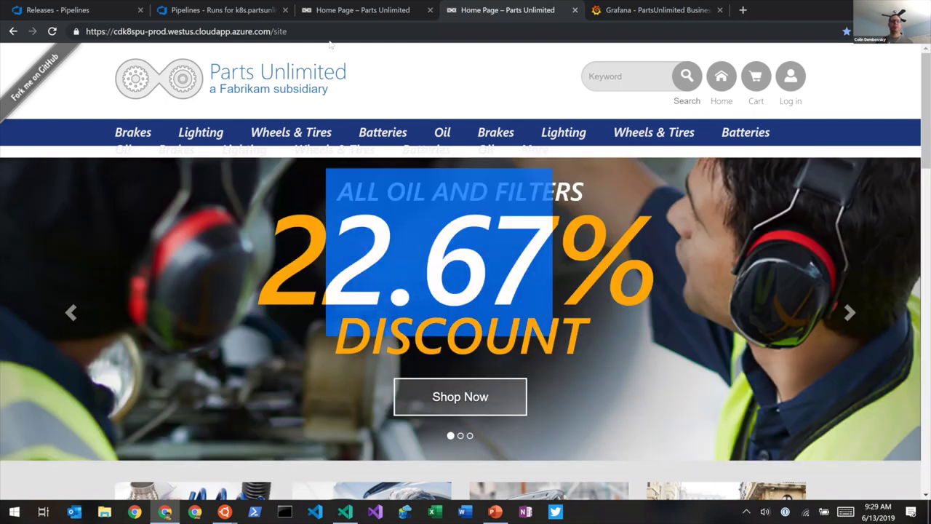
key("ctrl+shift+Tab")
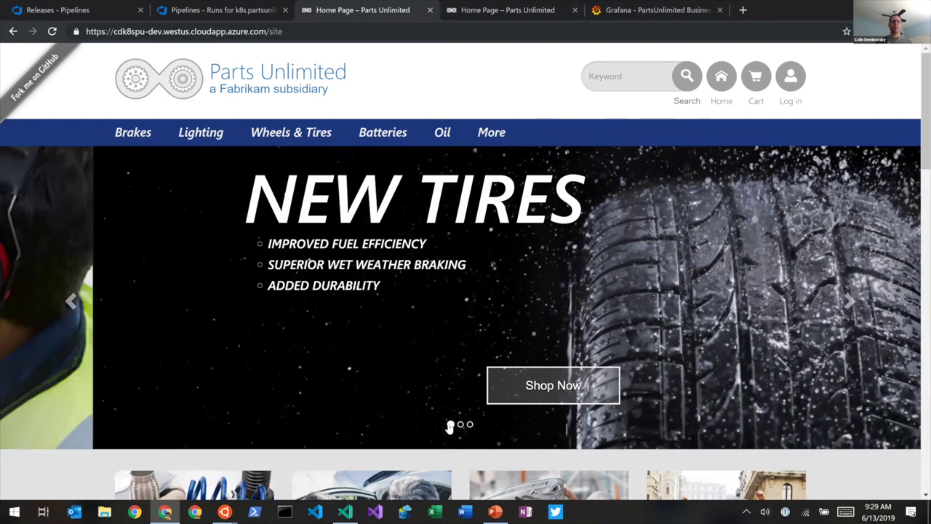
left_click(450, 425)
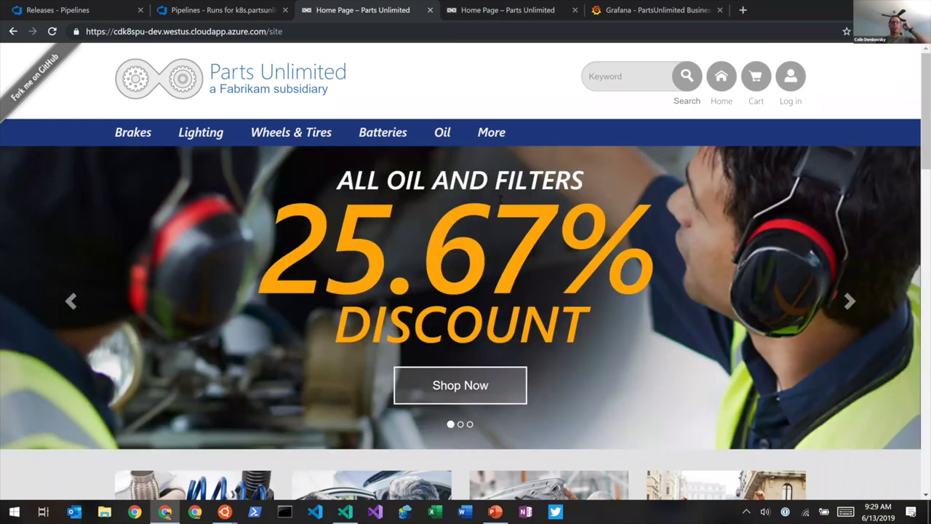
Examine product rate and percentage sales by category in the Grafana PartsUnlimited Business dashboard
left_click(651, 12)
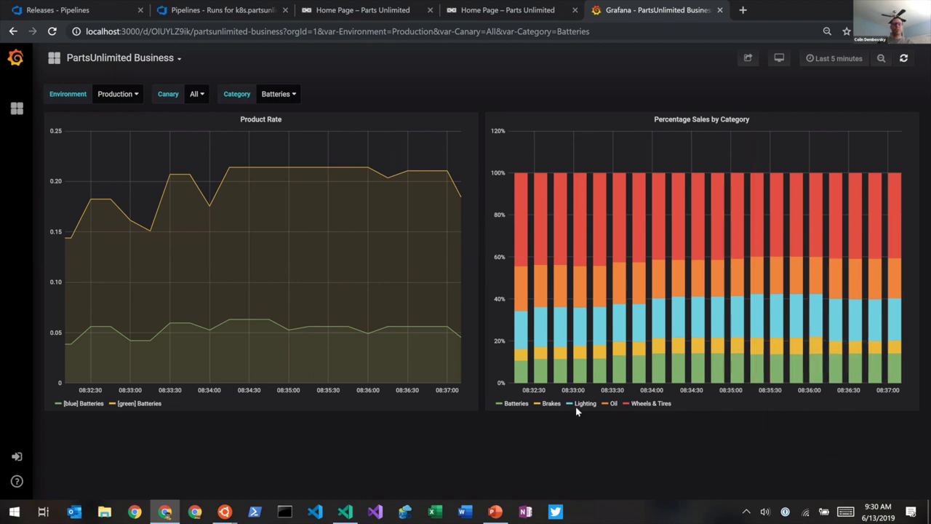
mouse_move(522, 376)
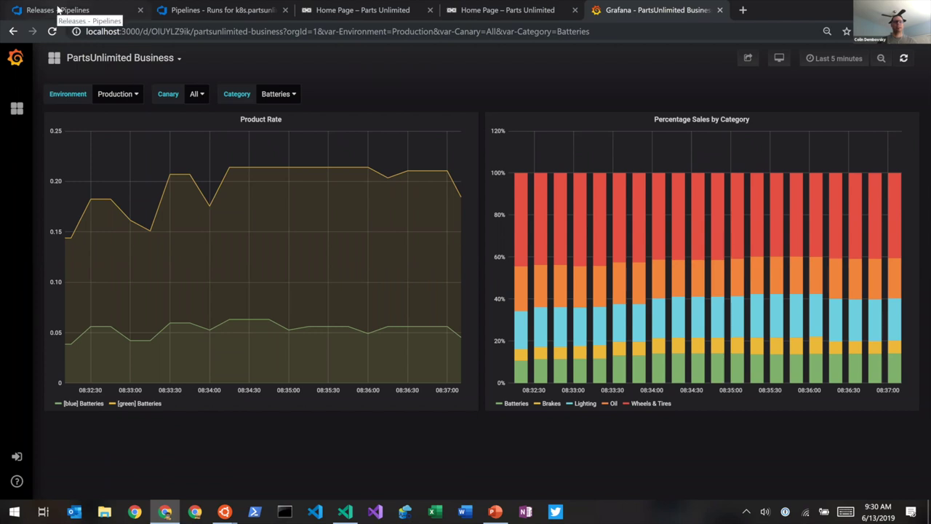
Open release 1.0.0.48-2 of the k8s-pu-website pipeline and redeploy it to the pu-prod-blue stage
left_click(58, 10)
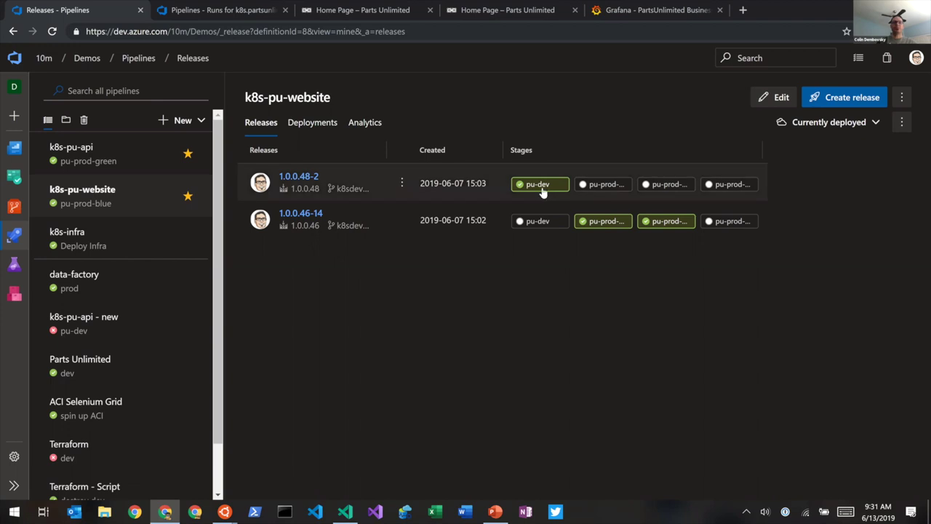
left_click(299, 179)
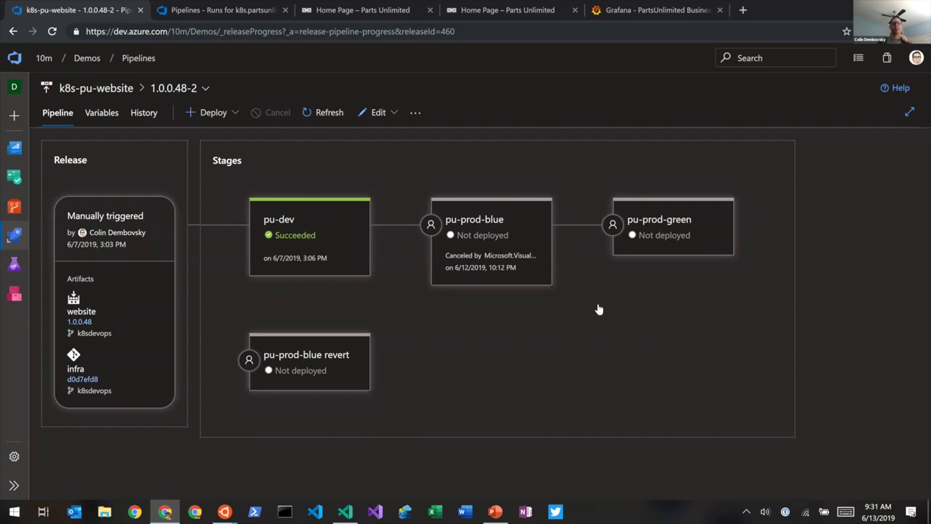
mouse_move(329, 252)
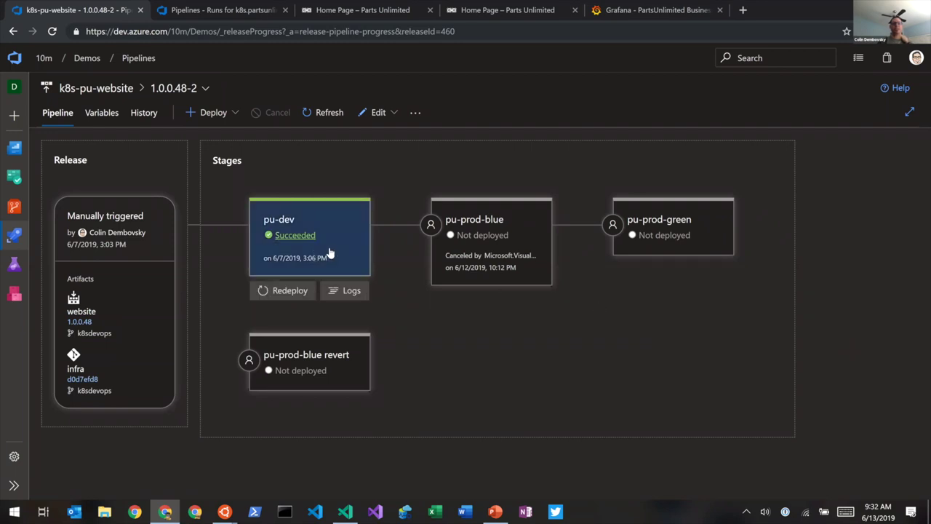
mouse_move(480, 263)
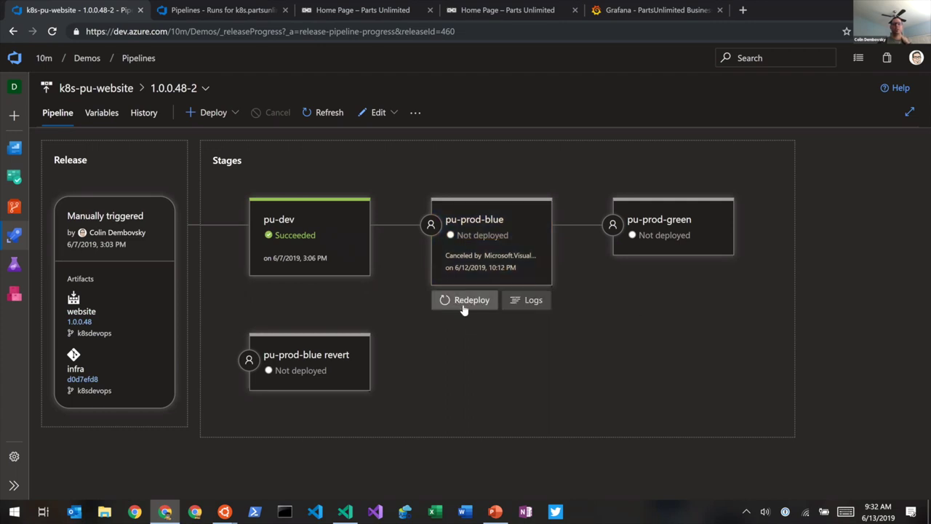
left_click(465, 300)
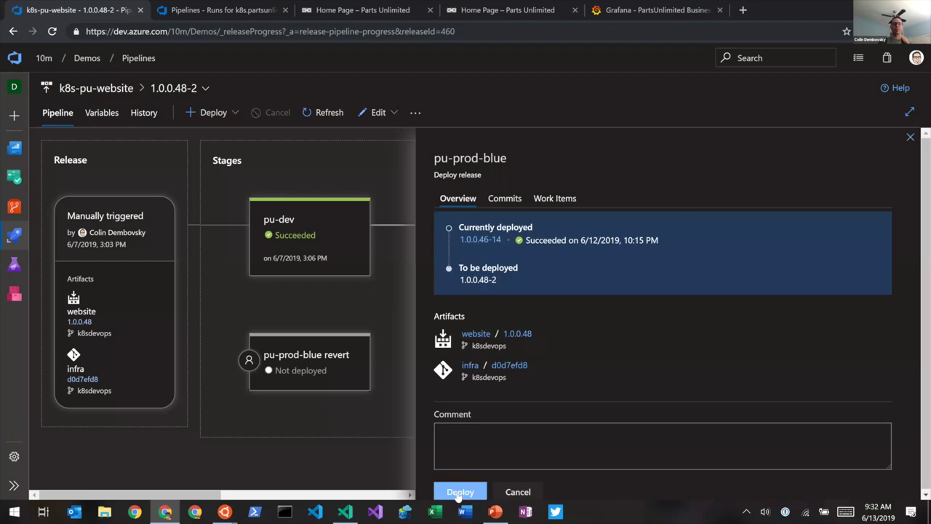
left_click(460, 493)
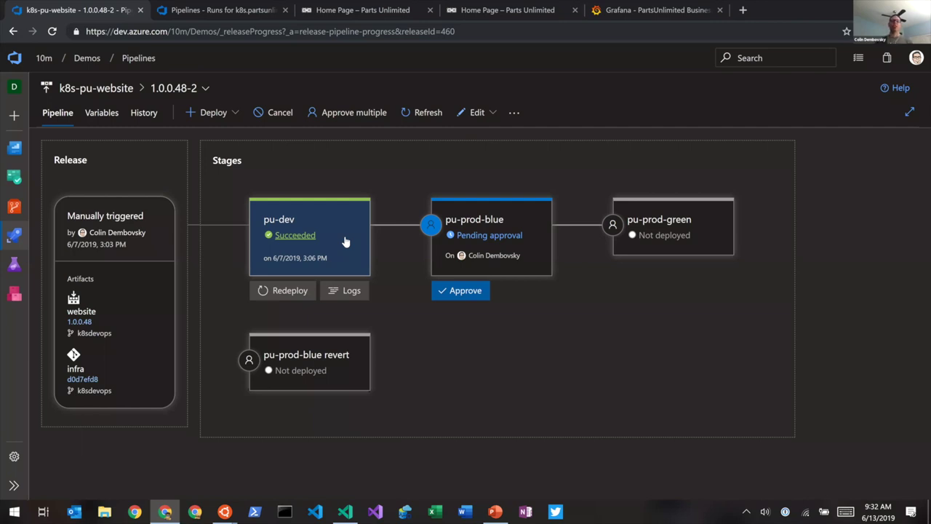
Approve the pending pre-deployment approval for the pu-prod-blue stage without deferring the deployment, and close the approval details
mouse_move(507, 289)
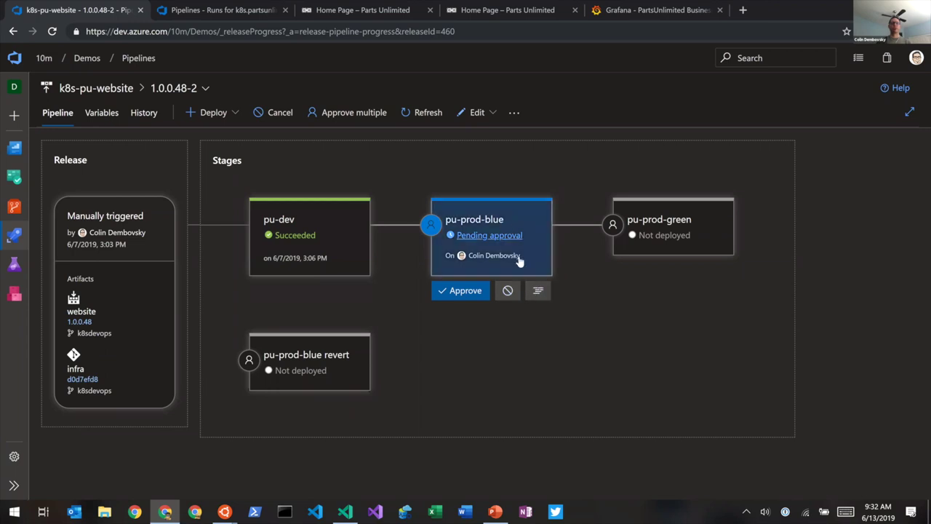
left_click(456, 297)
left_click(543, 339)
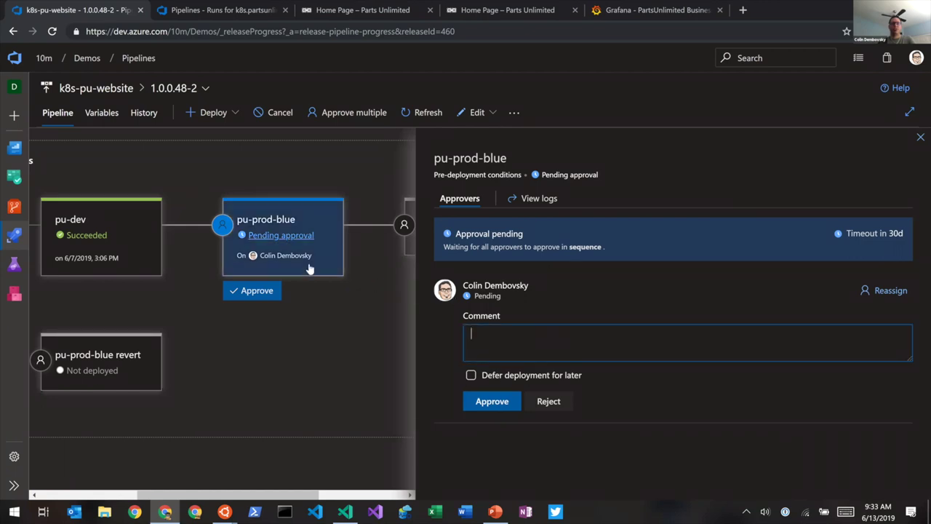
left_click(507, 409)
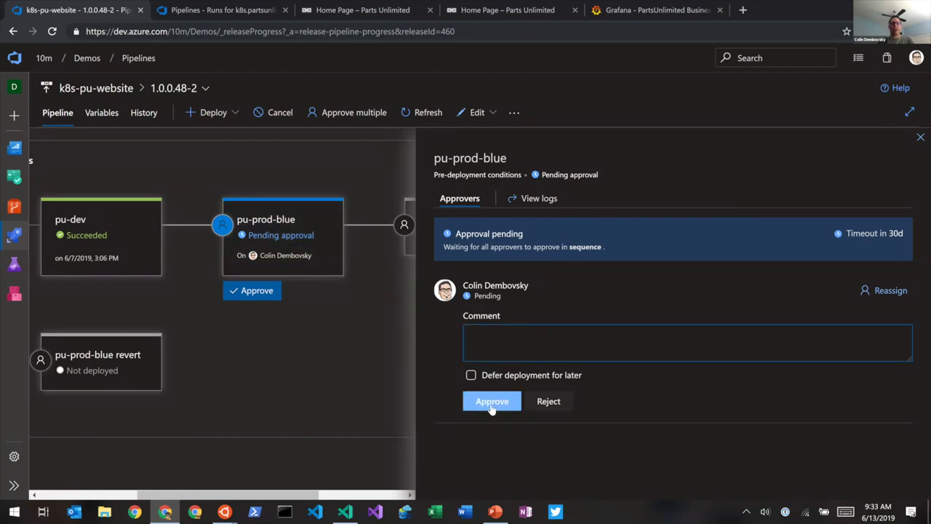
left_click(535, 379)
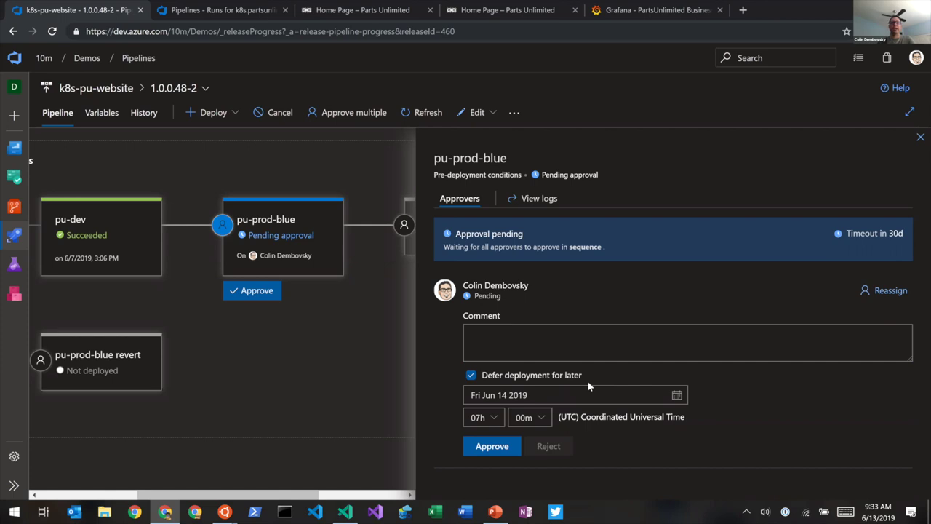
left_click(469, 376)
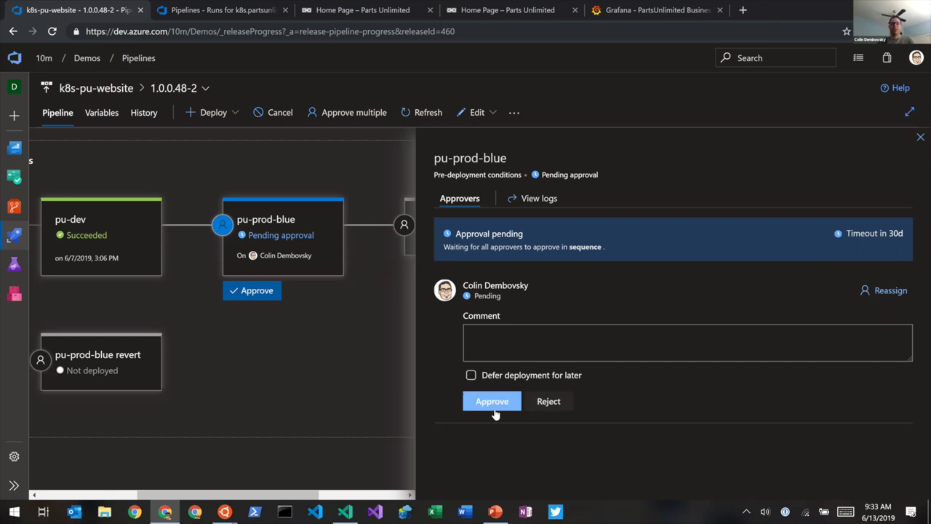
left_click(494, 402)
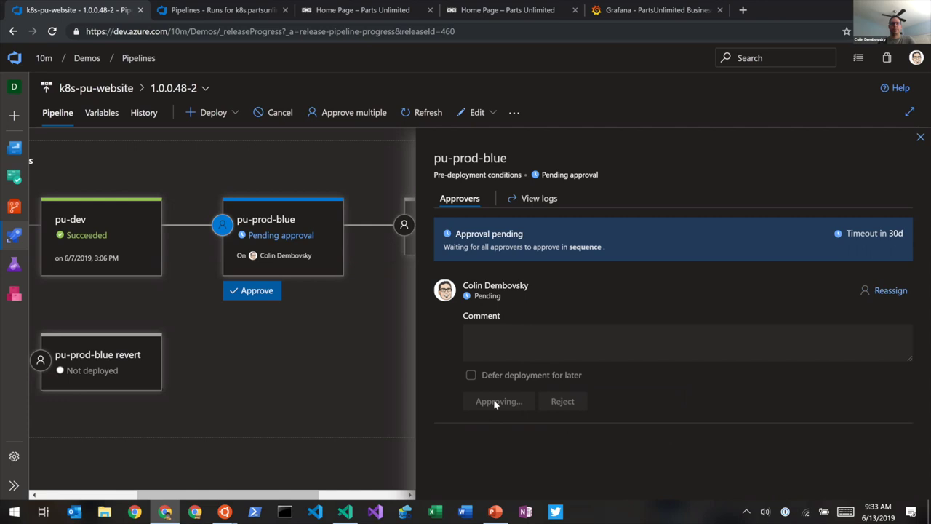
left_click(920, 138)
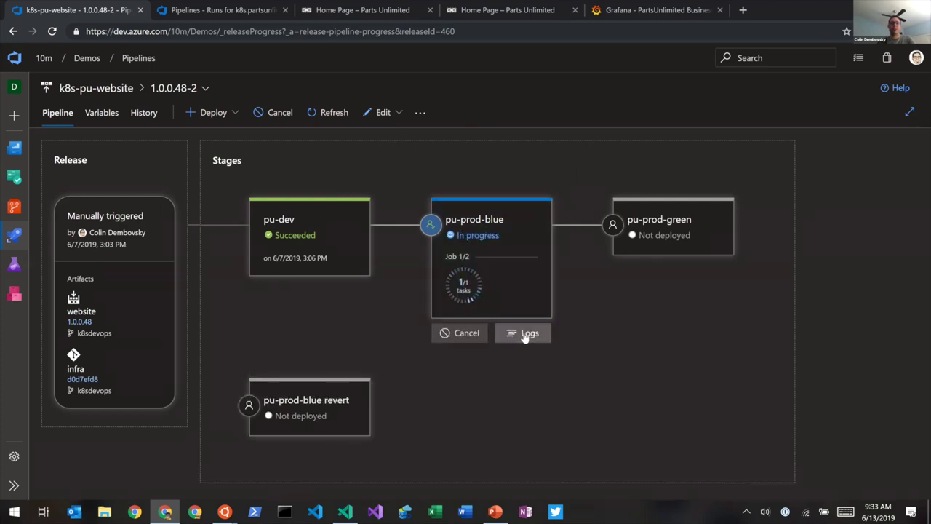
Check the pu-prod-blue deployment logs, and open build 1.0.0.48 from the release's website artifact
left_click(524, 336)
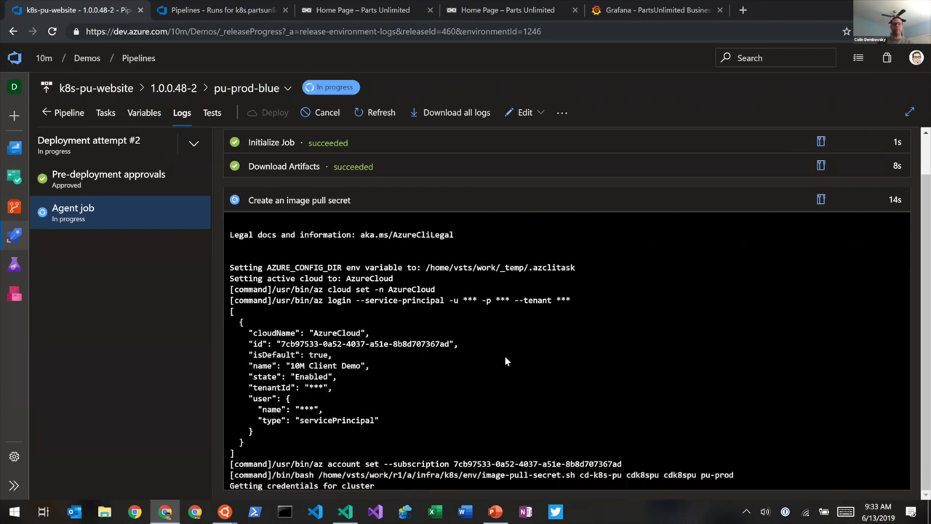
left_click(173, 88)
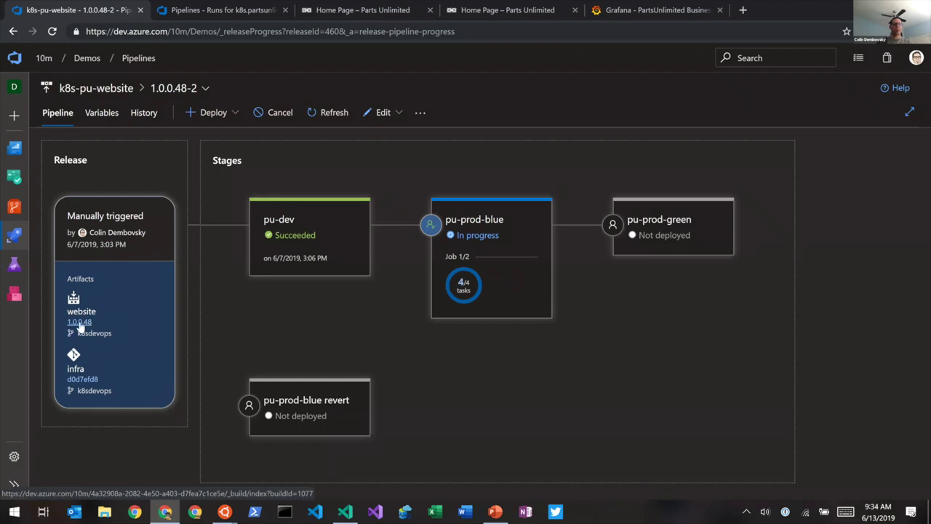
left_click(80, 323)
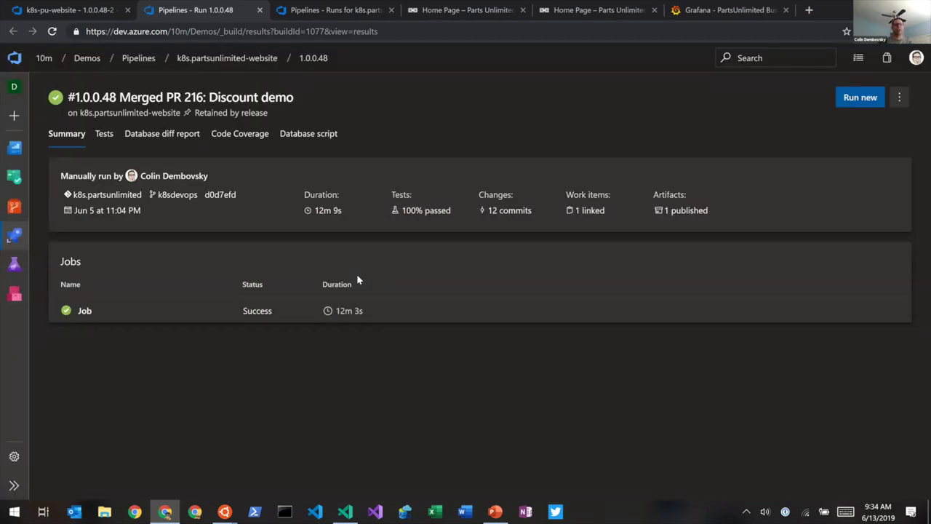
Review the build's test results with Passed included in the outcome filter, and clear the filter
left_click(419, 212)
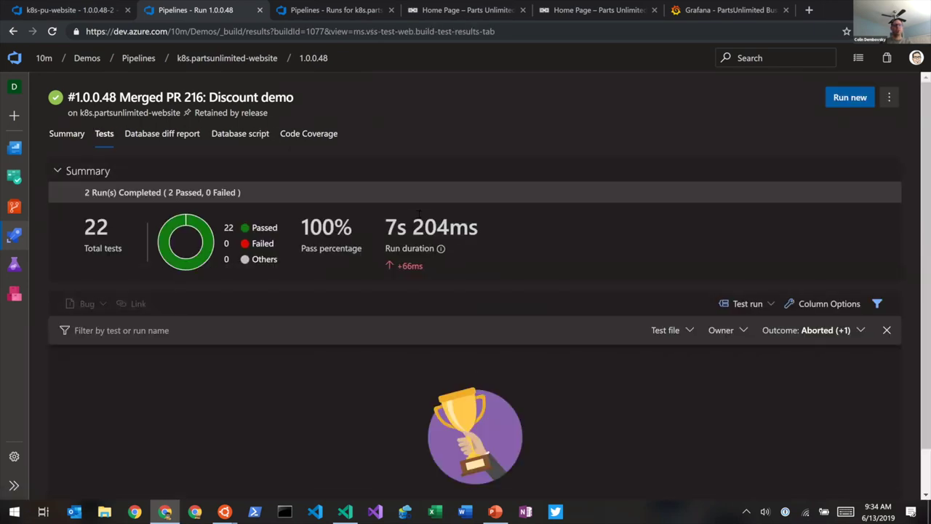
left_click(807, 330)
left_click(730, 393)
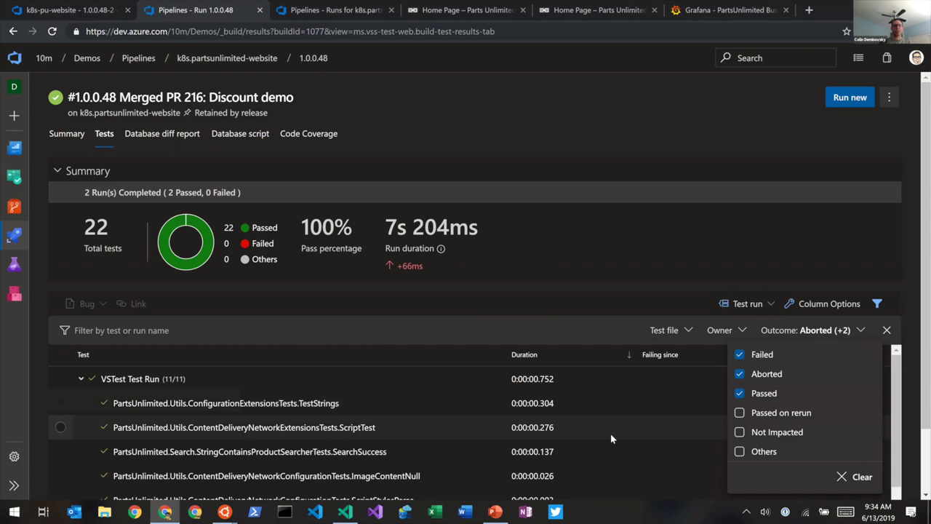
scroll(611, 433, "down", 3)
scroll(512, 440, "up", 1)
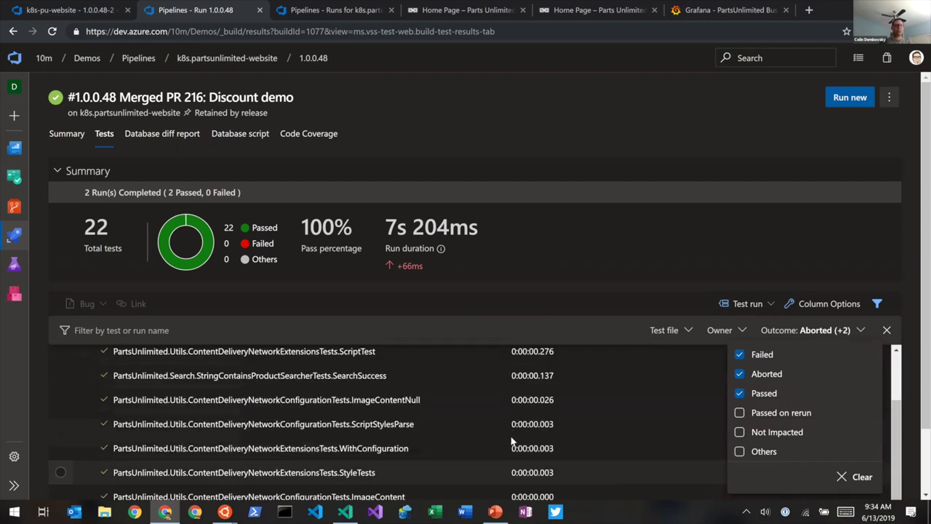
scroll(512, 441, "up", 2)
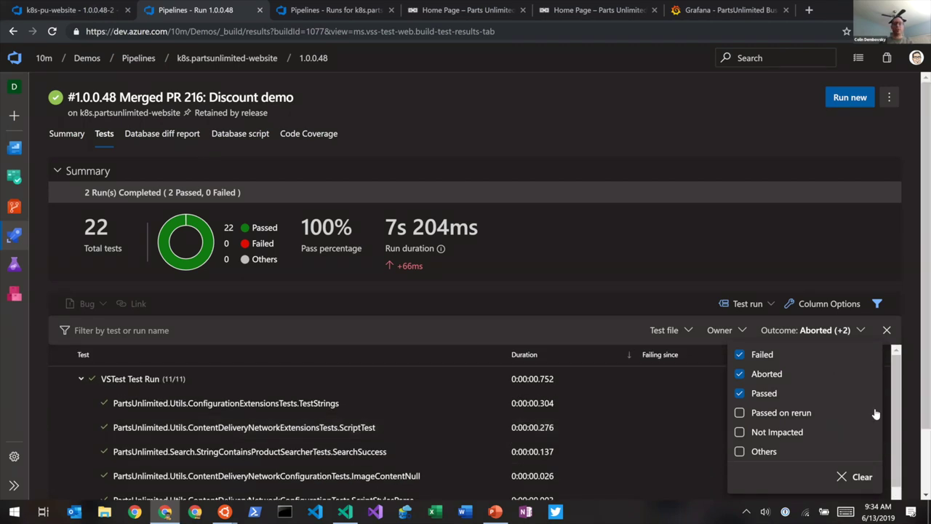
left_click(854, 478)
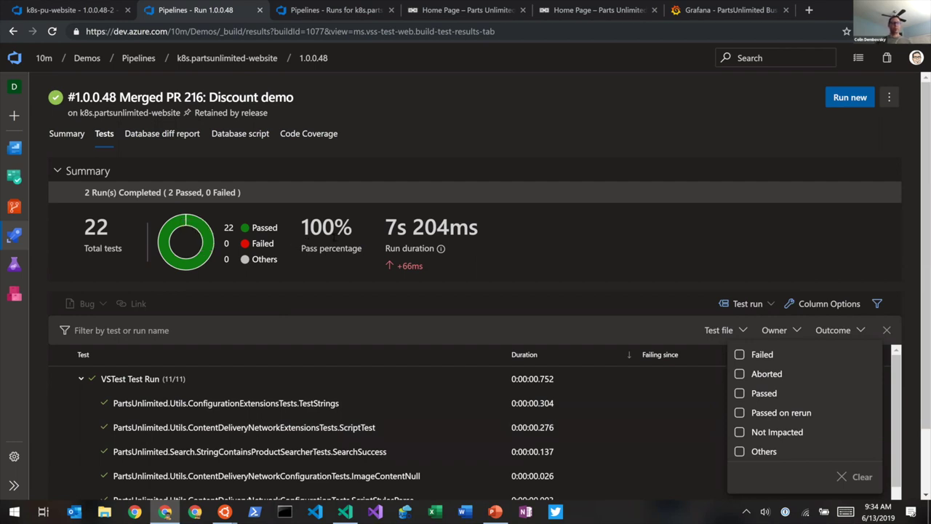
Examine the build's code coverage report for the PartsUnlimited models, telemetry and website classes
left_click(308, 135)
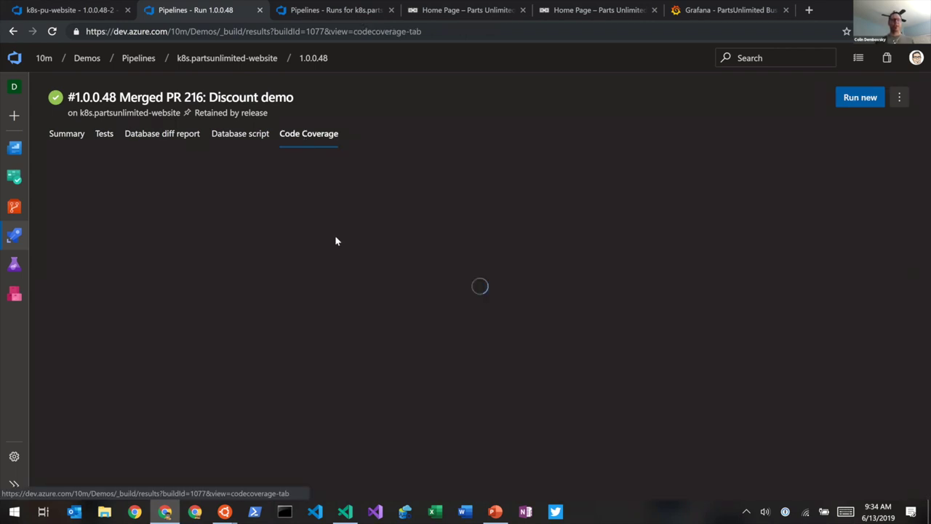
scroll(385, 350, "down", 3)
scroll(386, 350, "down", 3)
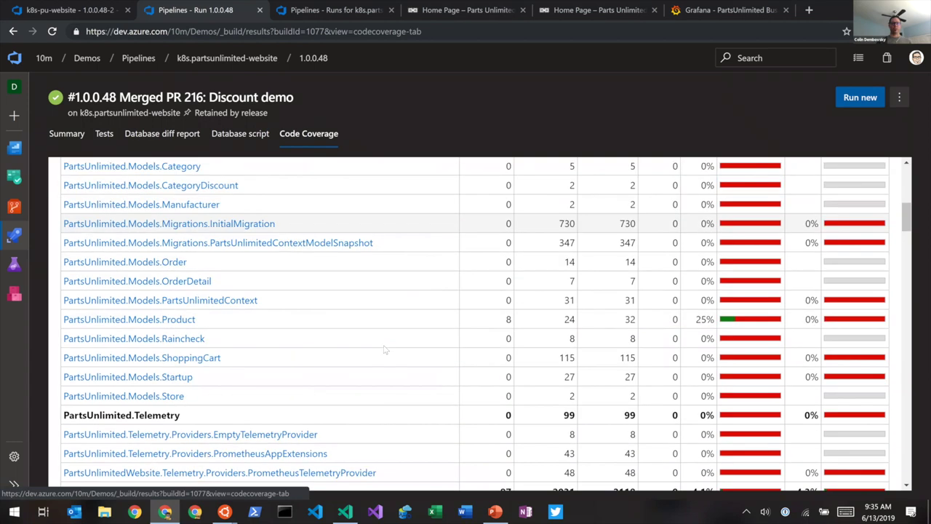
scroll(385, 350, "down", 2)
scroll(385, 350, "down", 5)
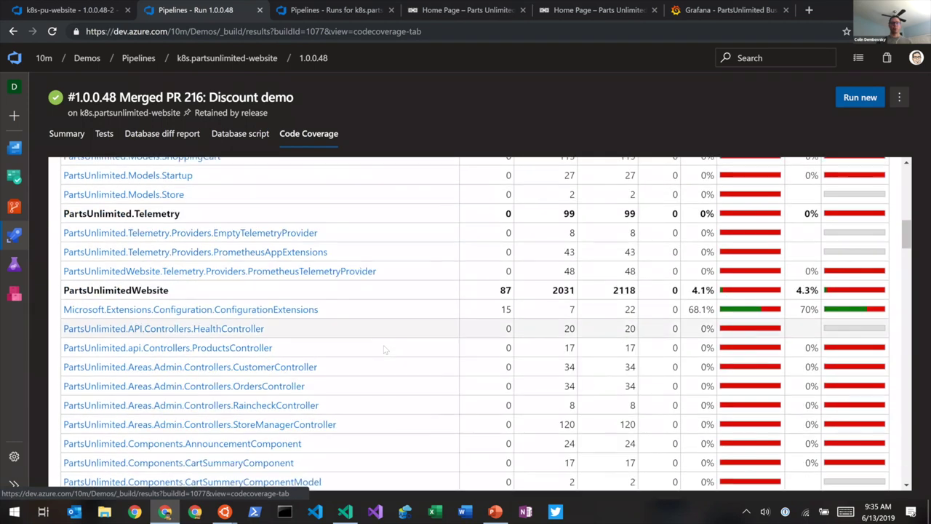
scroll(386, 350, "down", 5)
scroll(386, 350, "down", 3)
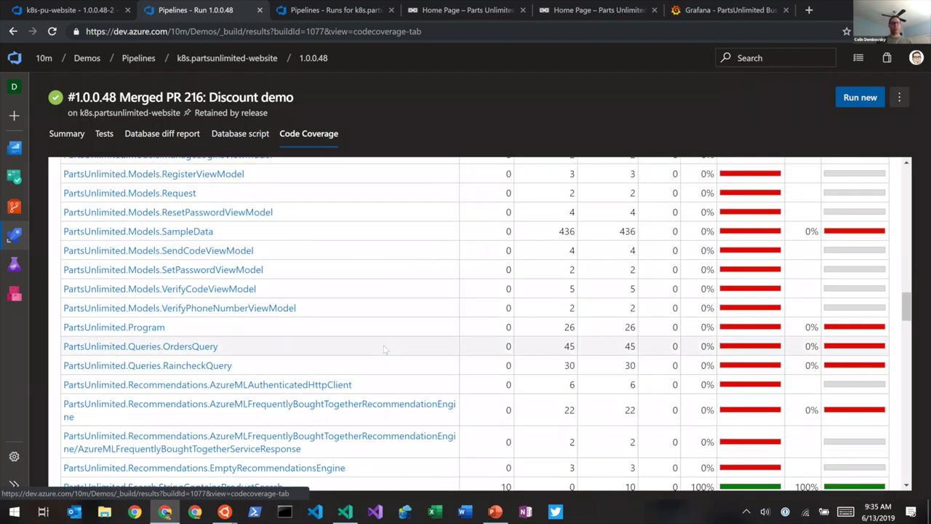
scroll(385, 350, "up", 10)
scroll(385, 350, "down", 5)
scroll(385, 350, "down", 1)
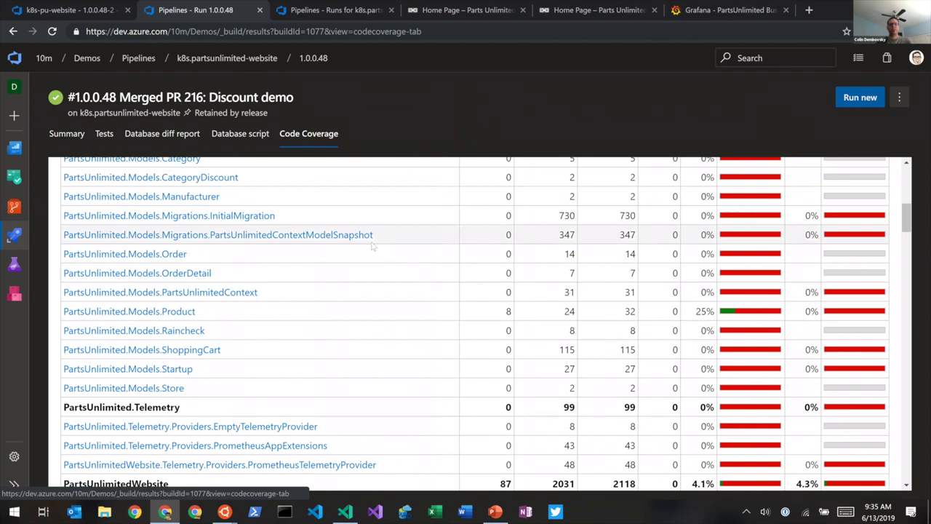
Open the build's job log and examine the Docker steps of the Build the image task, collapsing it when done
left_click(67, 135)
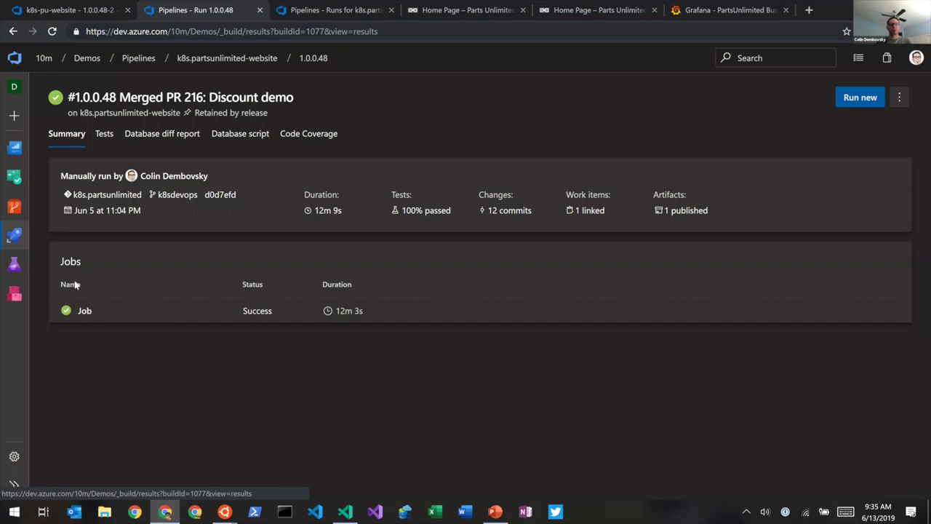
left_click(141, 300)
scroll(504, 320, "down", 2)
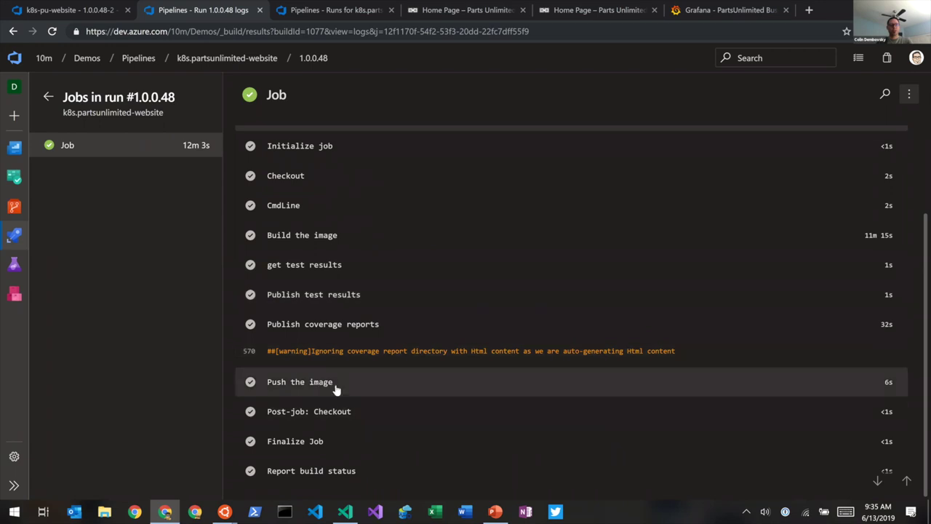
left_click(294, 239)
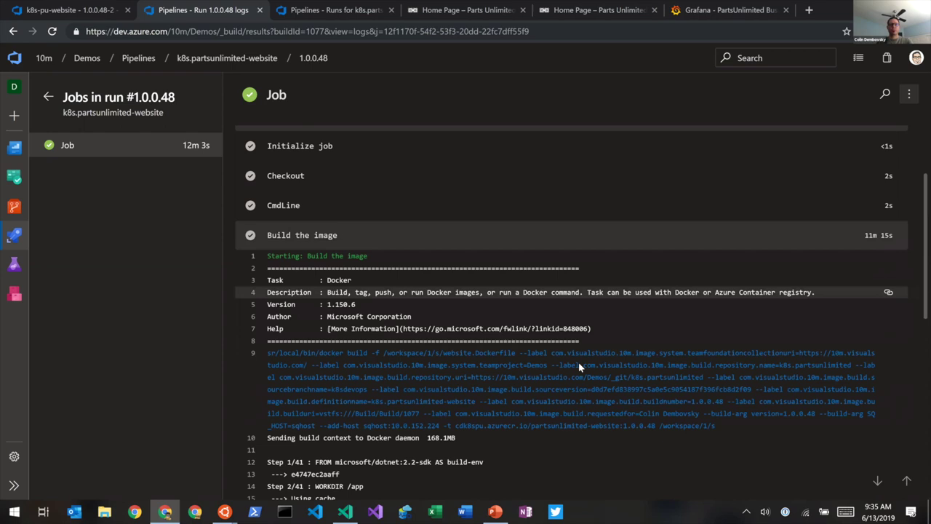
scroll(578, 362, "down", 4)
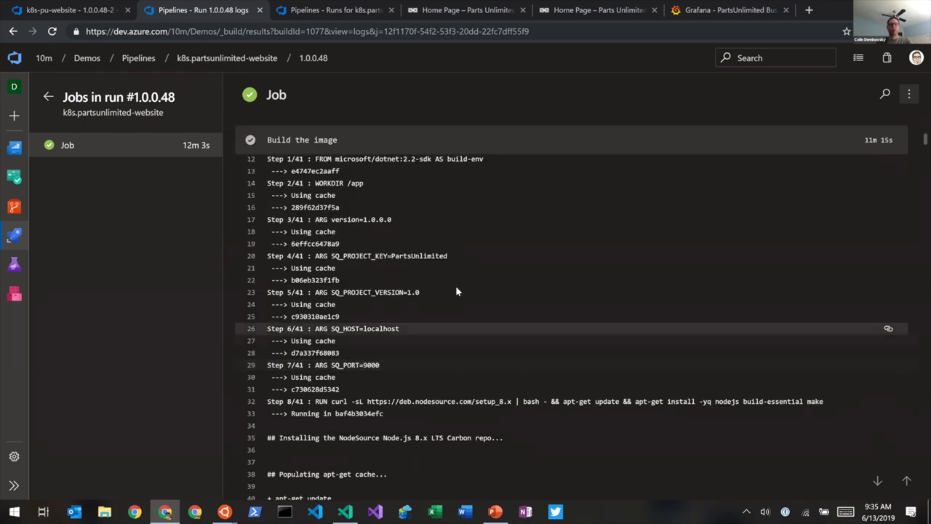
scroll(269, 222, "up", 1)
left_click_drag(269, 222, 424, 470)
left_click(426, 464)
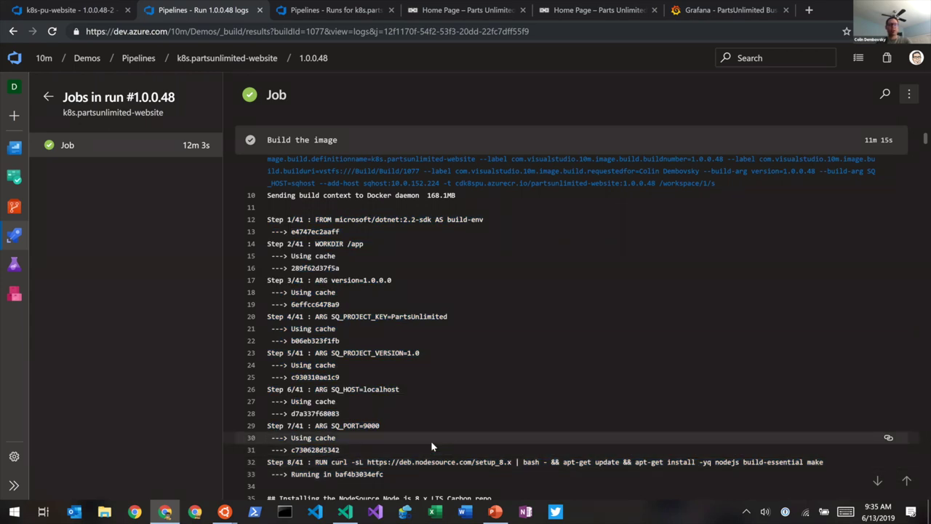
scroll(432, 445, "down", 2)
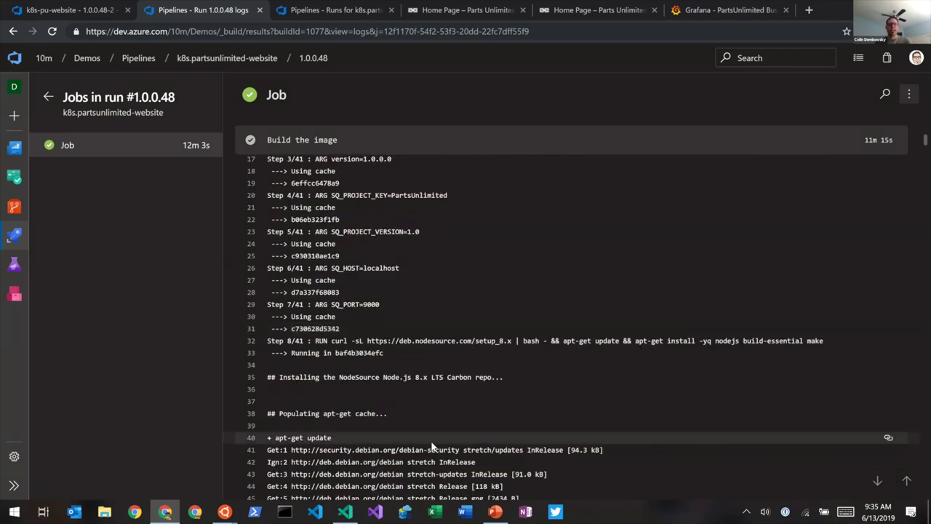
scroll(432, 445, "down", 2)
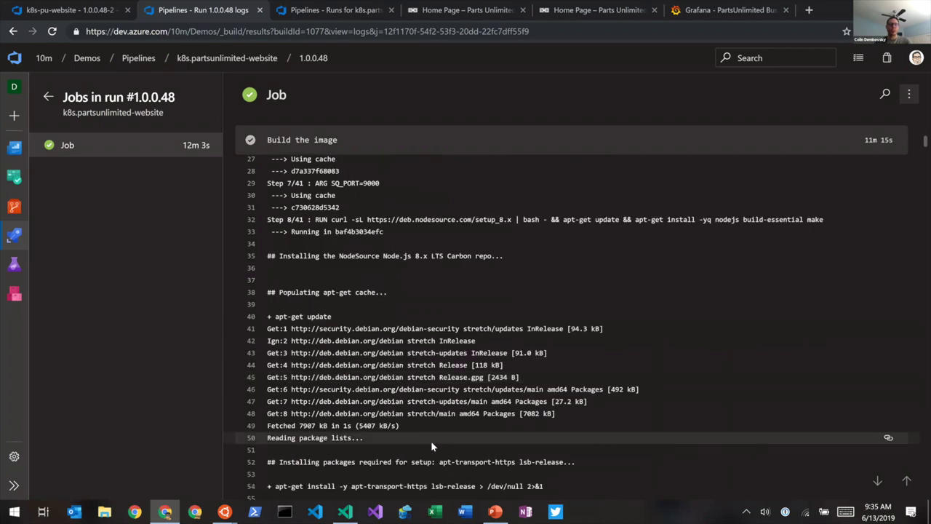
scroll(432, 445, "down", 1)
scroll(431, 445, "up", 2)
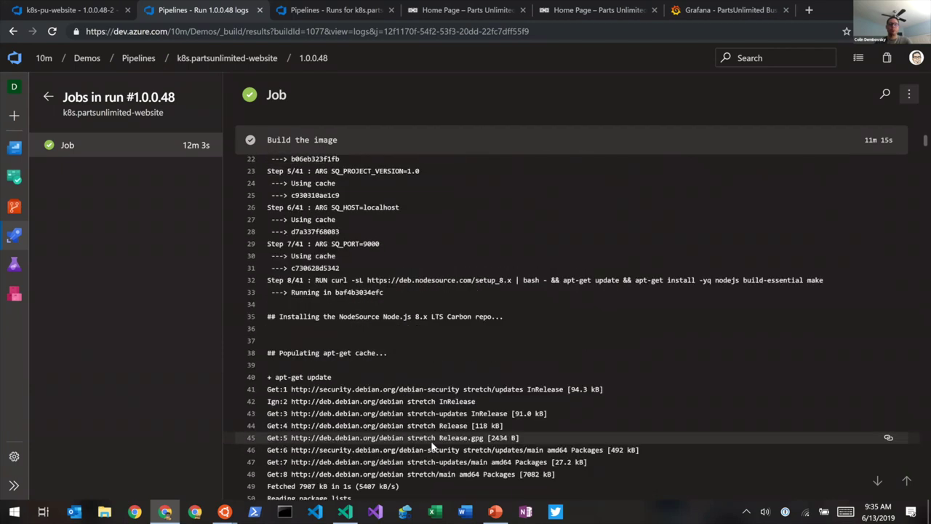
scroll(431, 445, "up", 6)
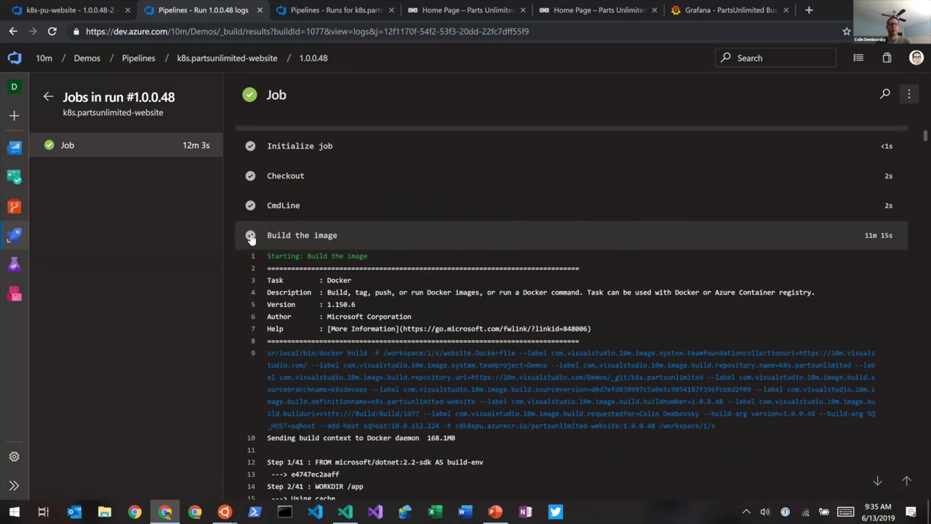
left_click(250, 238)
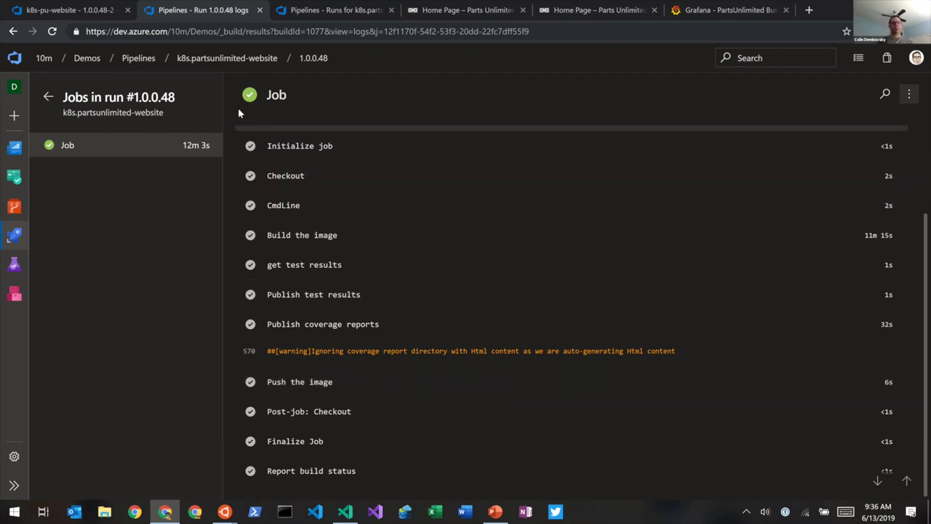
Return to the summary of run 1.0.0.48 and view the commits included in it
left_click(254, 63)
left_click(94, 188)
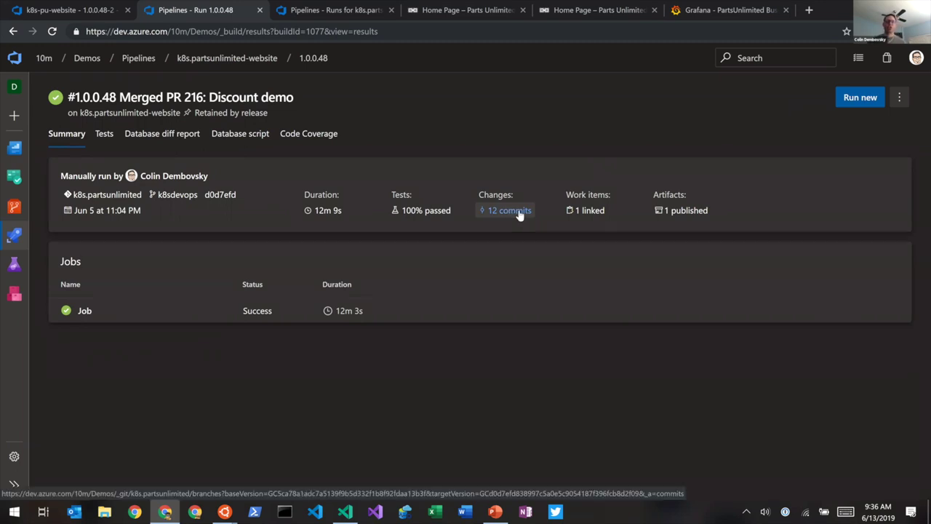
left_click(520, 211)
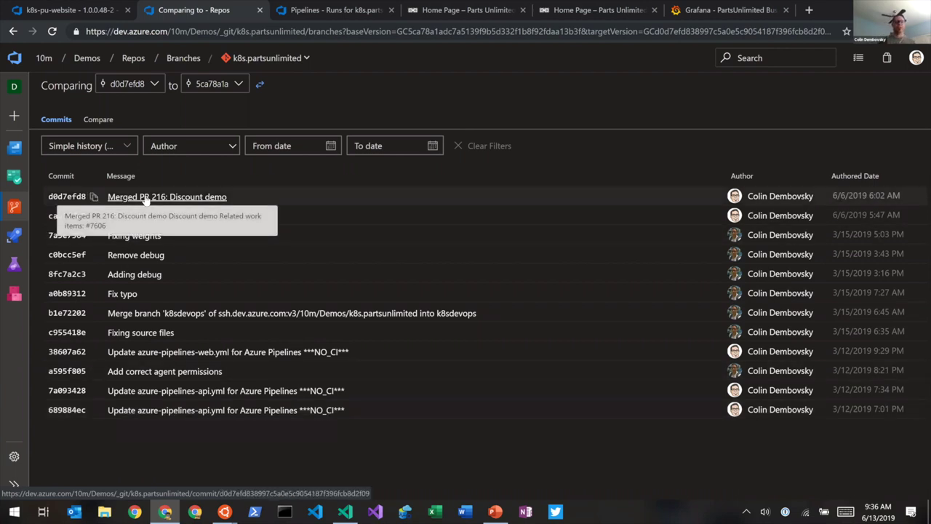
Go back to the run summary and open its linked work item, user story 7606 Containous discount demo
left_click(13, 32)
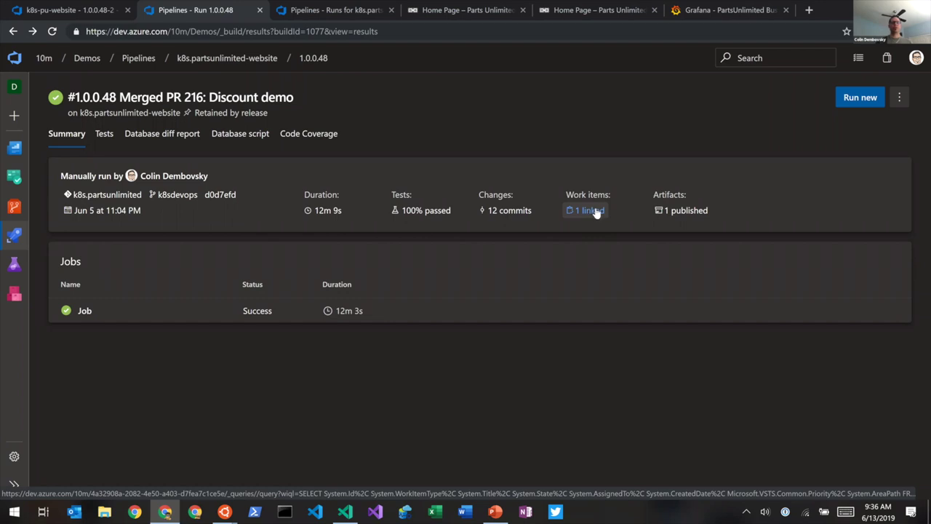
left_click(595, 210)
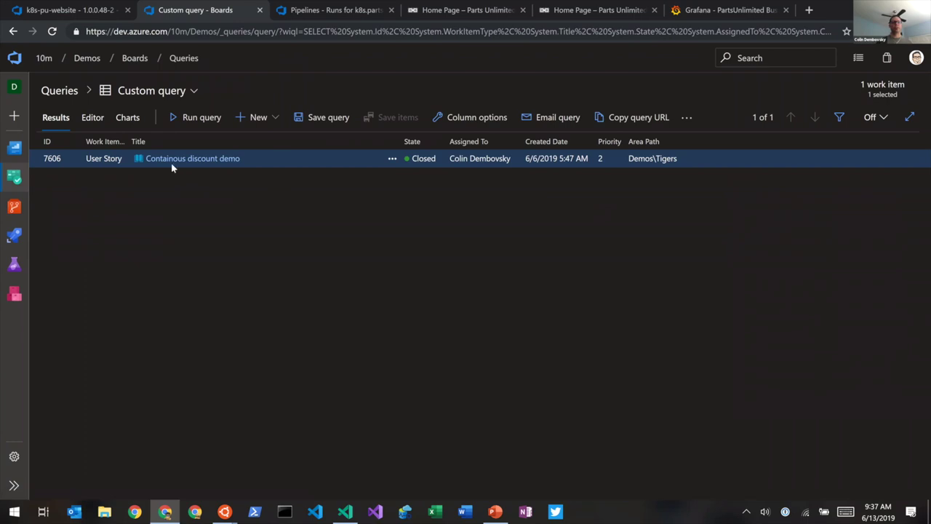
left_click(172, 162)
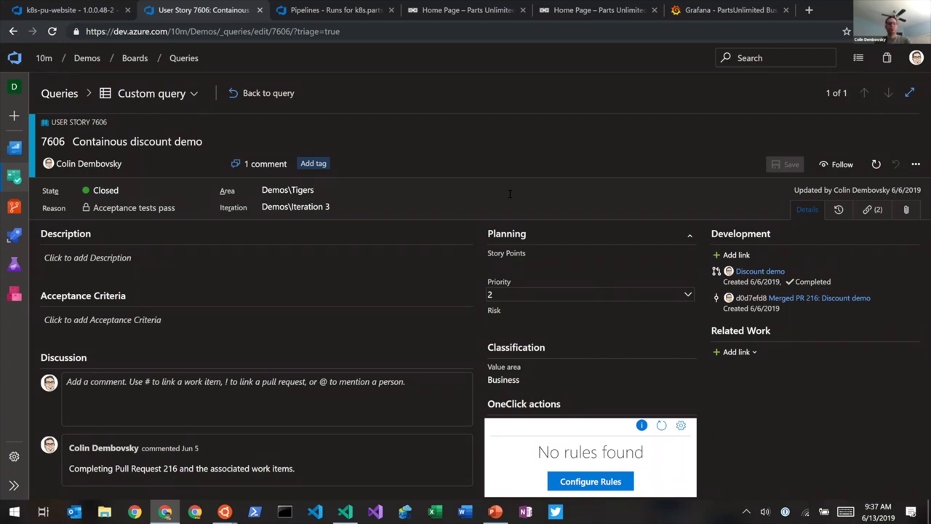
Return to release 1.0.0.48-2, dismiss its release details, and open the deployment logs of the pu-prod-blue stage
left_click(329, 11)
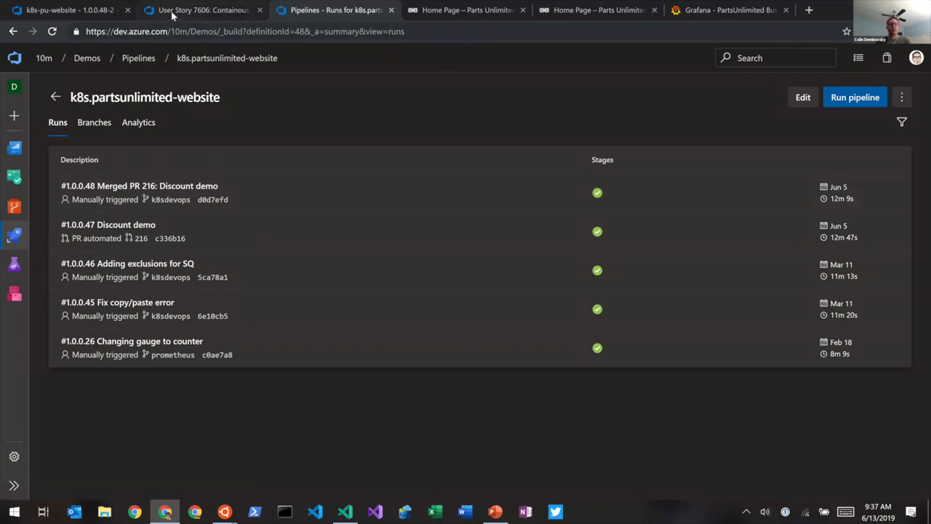
key("ctrl+1")
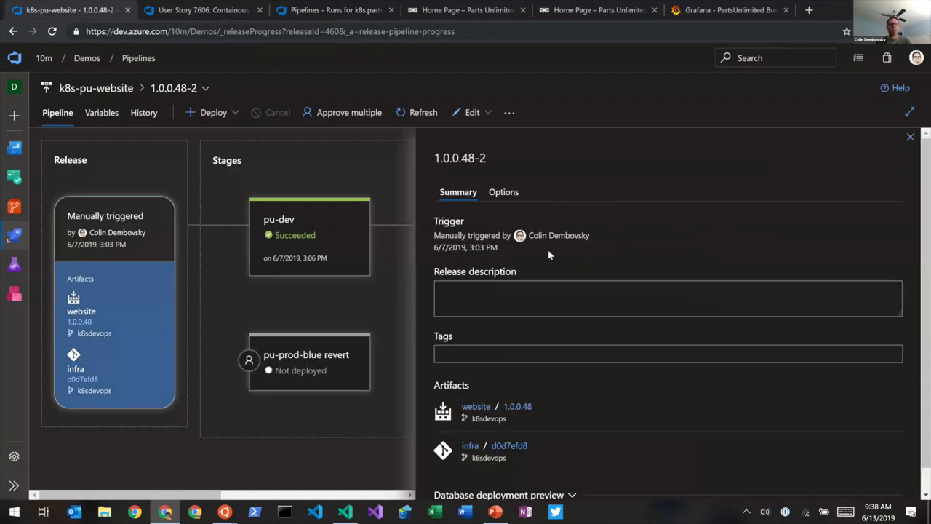
left_click(909, 138)
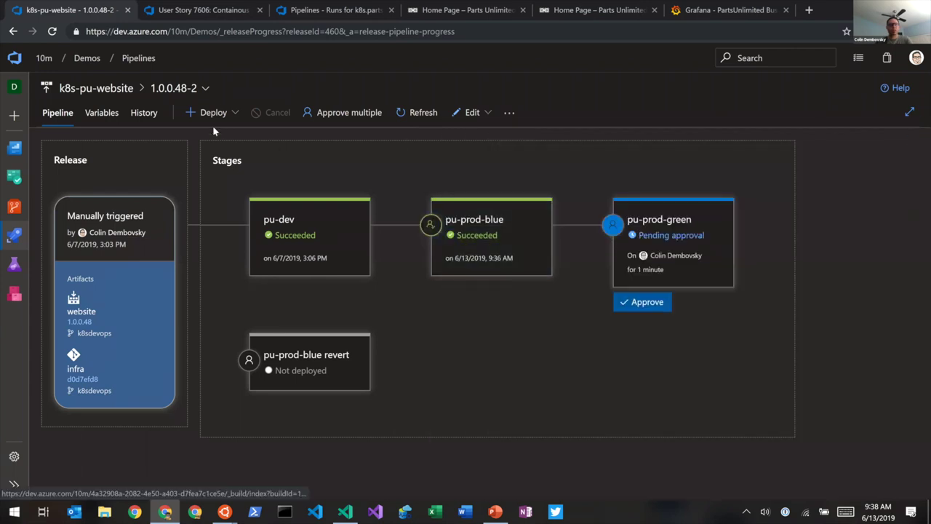
mouse_move(495, 284)
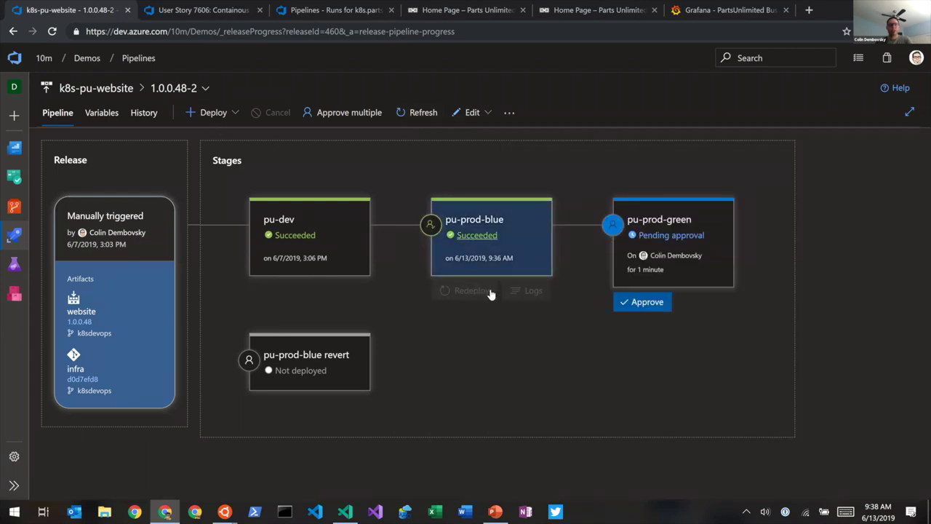
left_click(529, 292)
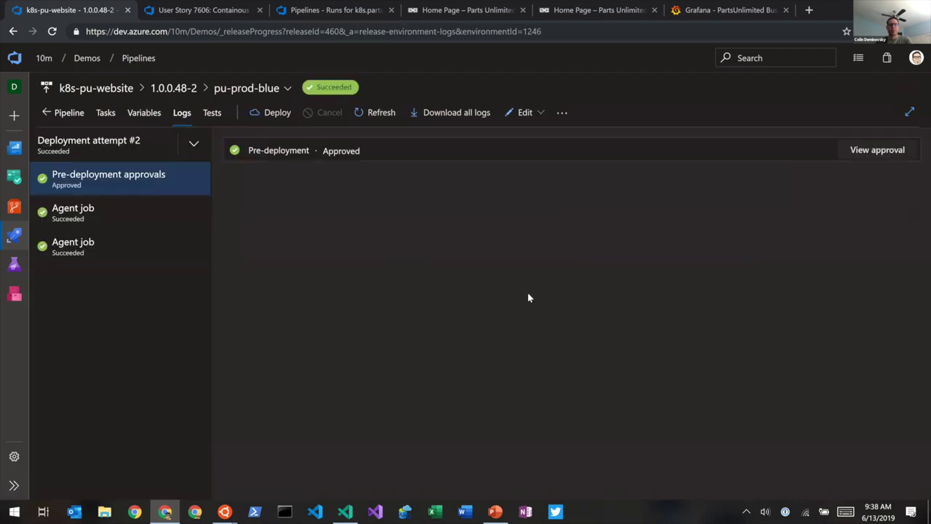
Review the tasks of both pu-prod-blue agent jobs and examine the helm upgrade website log, closing it when done
left_click(93, 219)
left_click(103, 246)
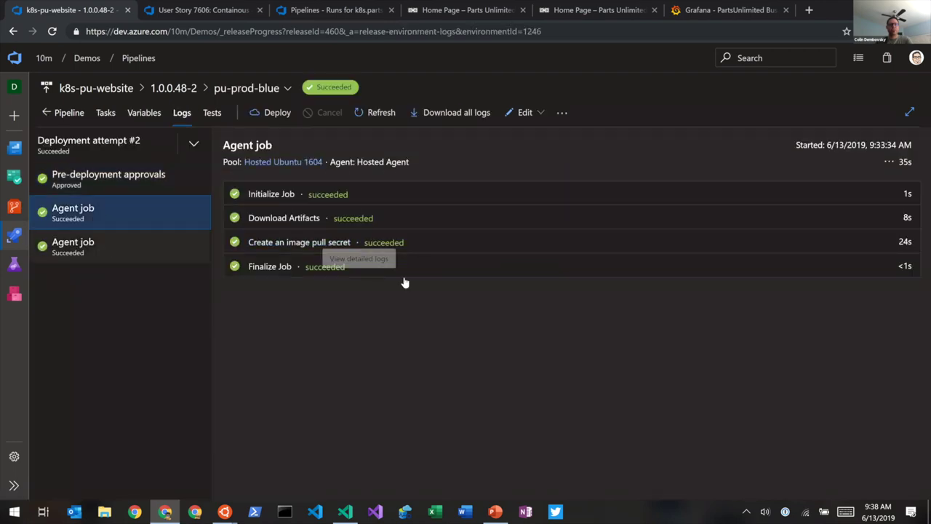
scroll(477, 299, "down", 3)
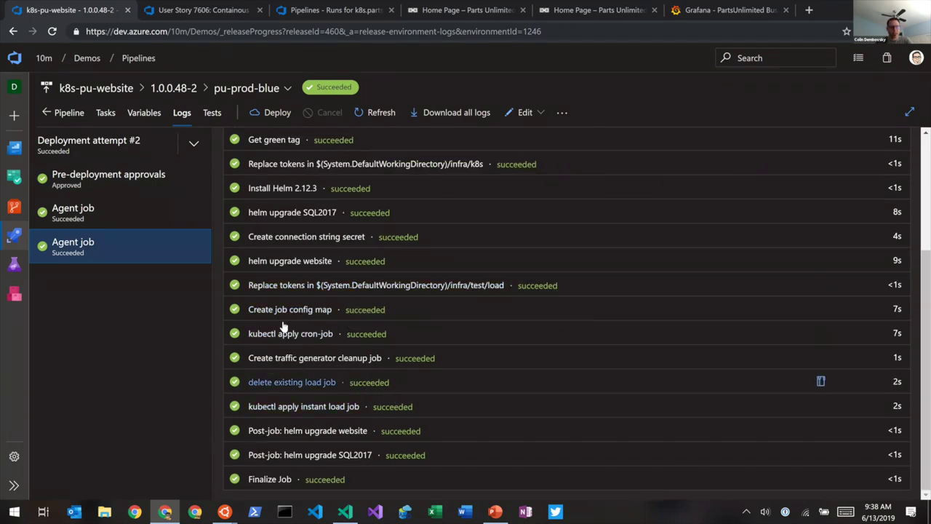
left_click(273, 260)
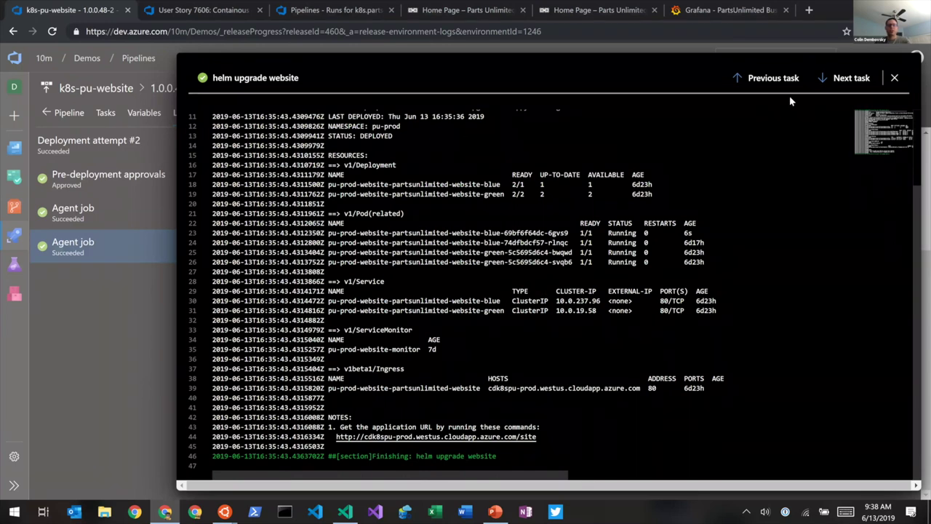
left_click(894, 77)
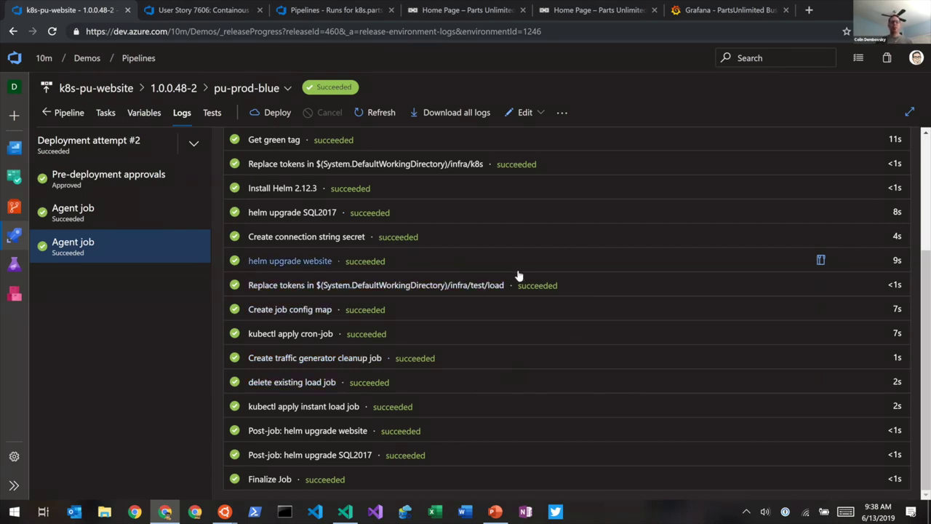
Restart the kubectl port-forward to the monitoring Grafana pod on 3000:3000 in the terminal and refresh Grafana's PartsUnlimited Business dashboard
left_click(709, 15)
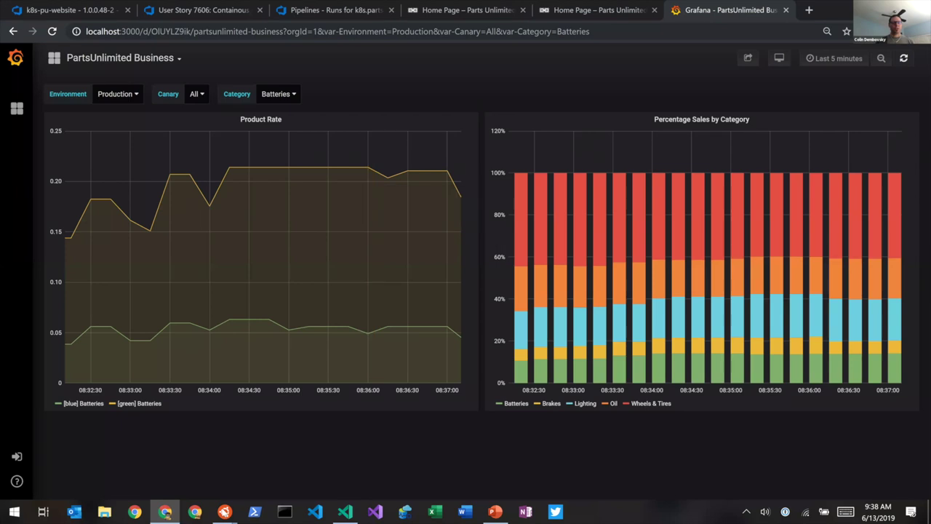
key("alt+Tab")
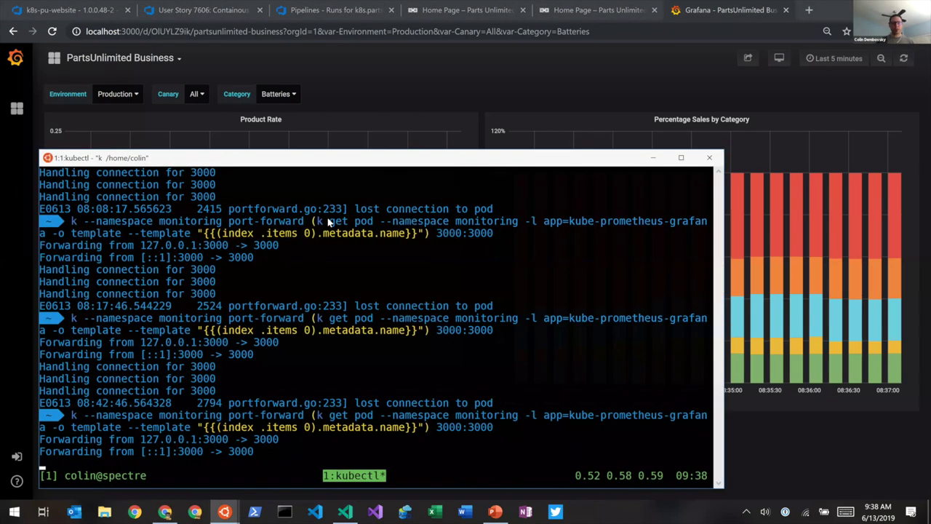
key("ctrl+c")
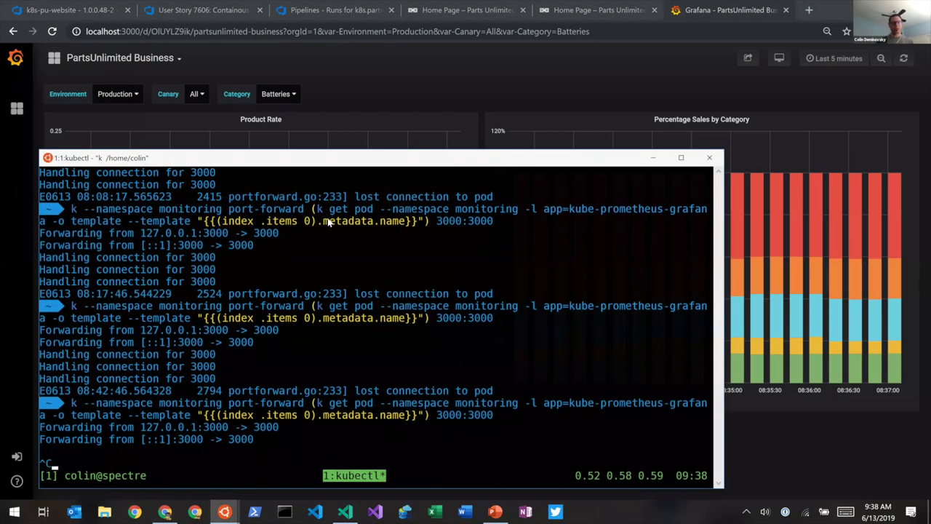
key("Up")
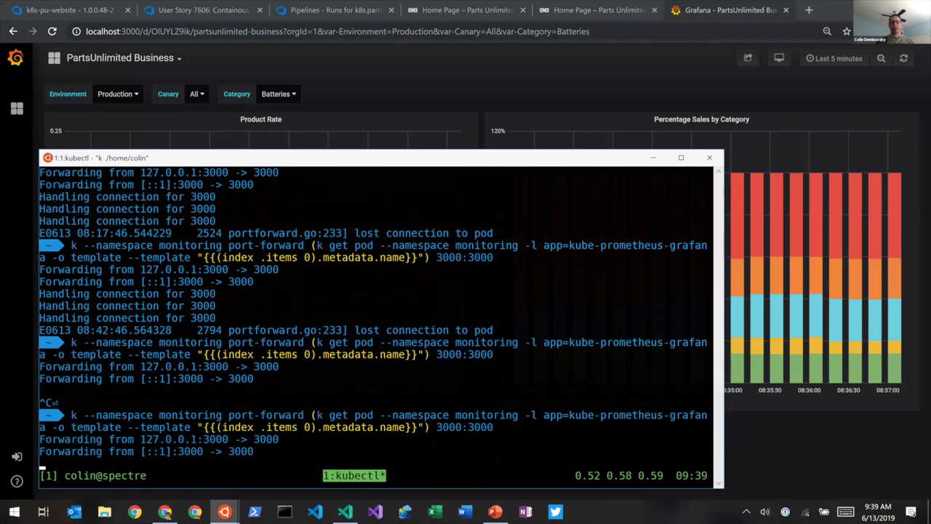
left_click(779, 457)
left_click(905, 61)
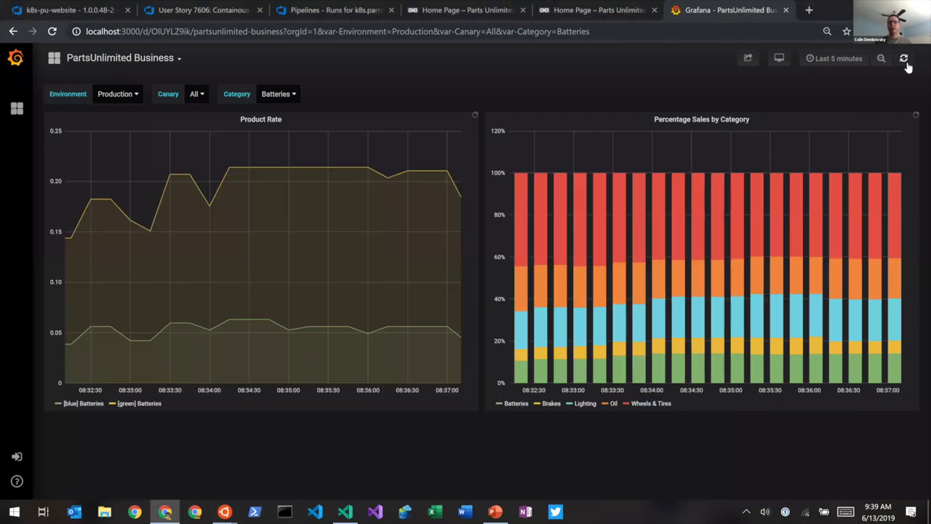